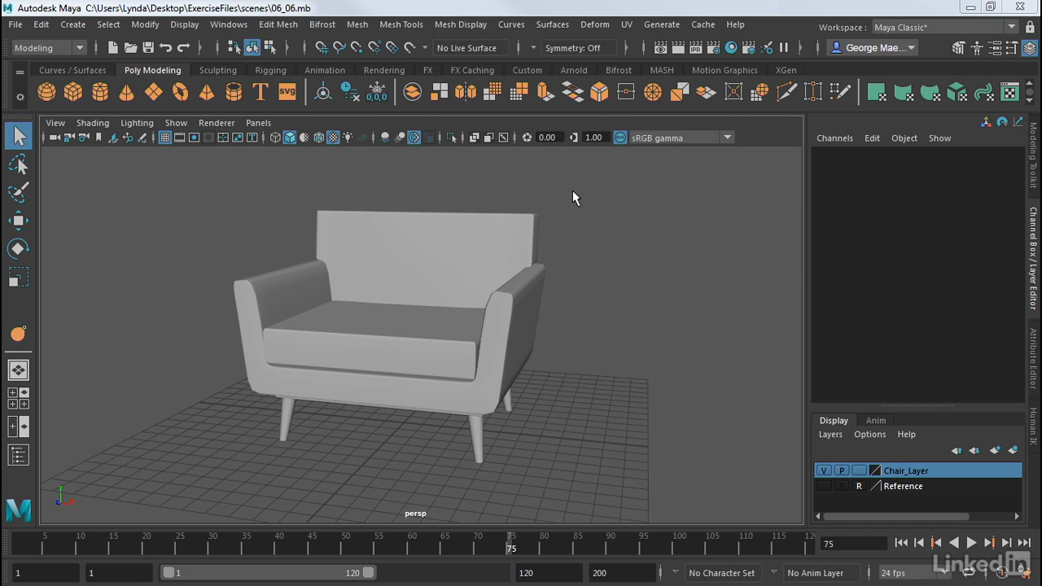
Hide all the chair parts and create a polygon cube about 10.5 wide, 9.6 high and 13.4 deep
left_click_drag(573, 197, 216, 491)
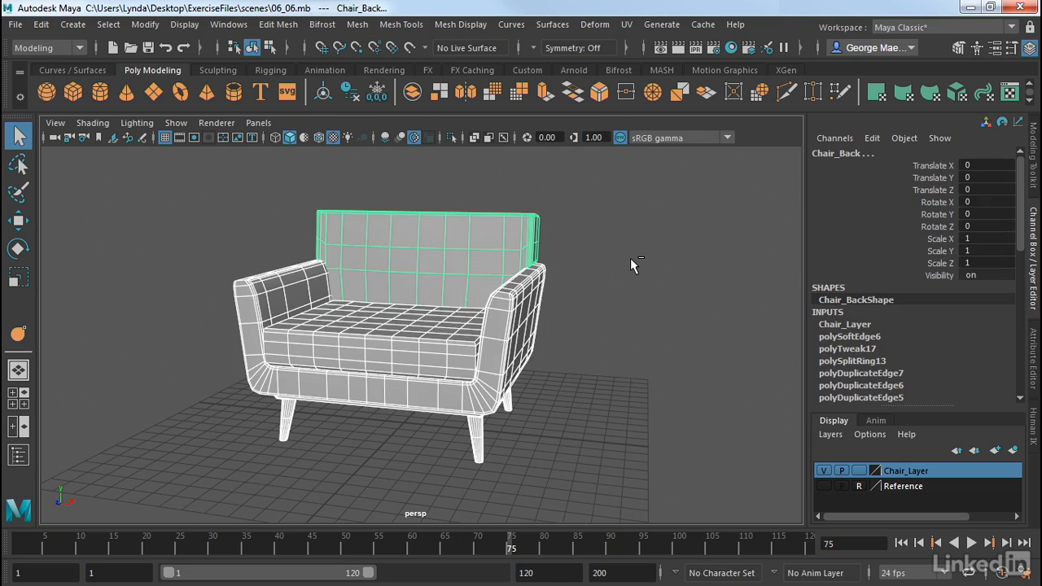
key("ctrl+h")
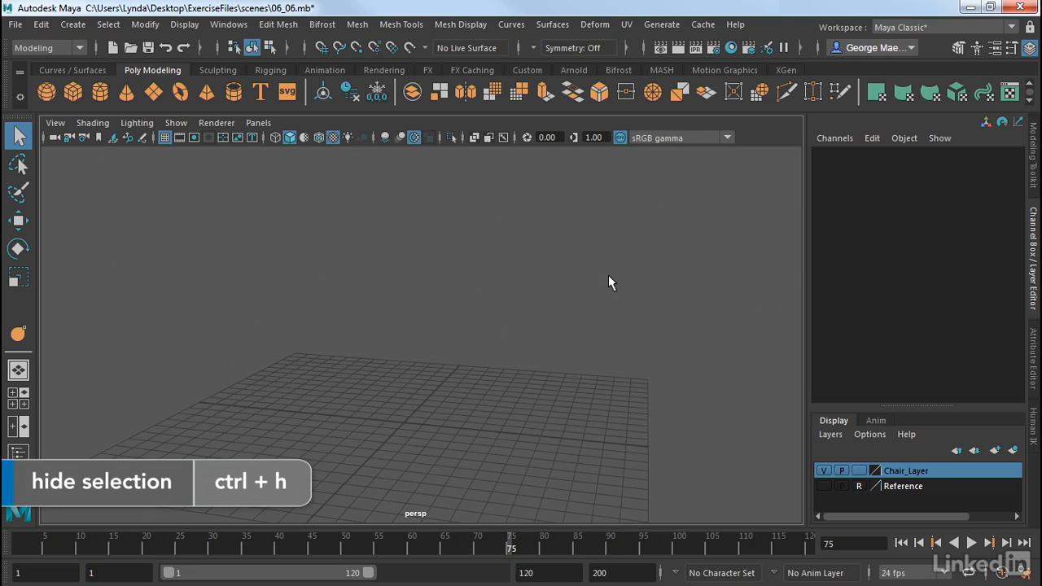
left_click(66, 91)
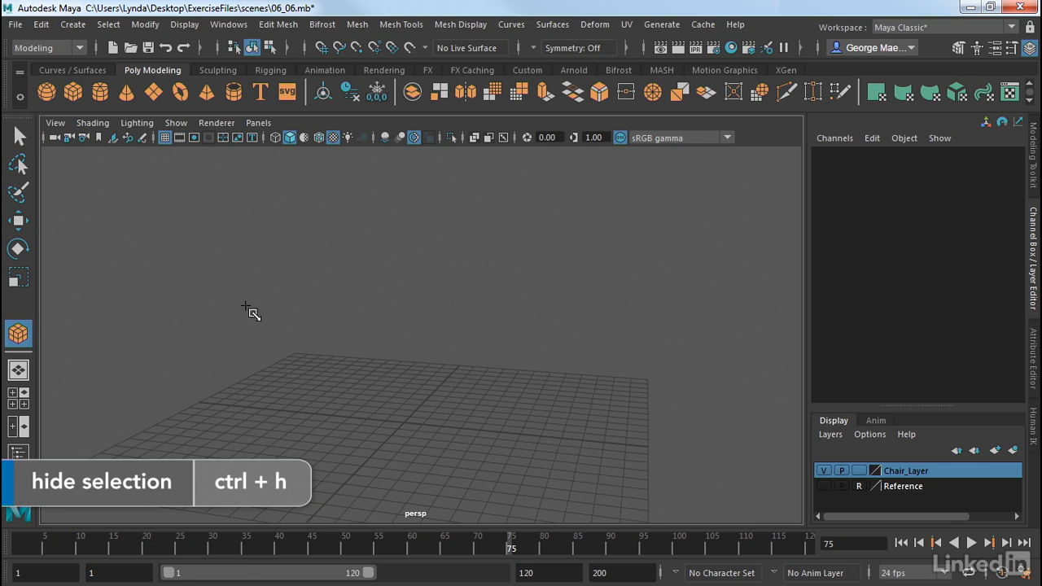
left_click_drag(356, 387, 453, 225)
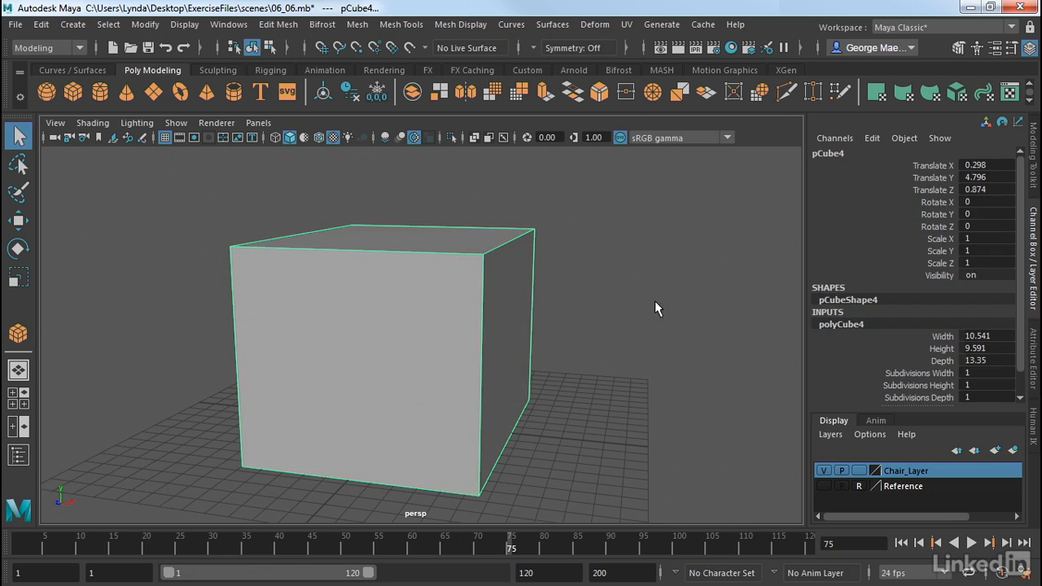
Set the cube's width, height and depth subdivisions to 4
left_click_drag(899, 375, 901, 396)
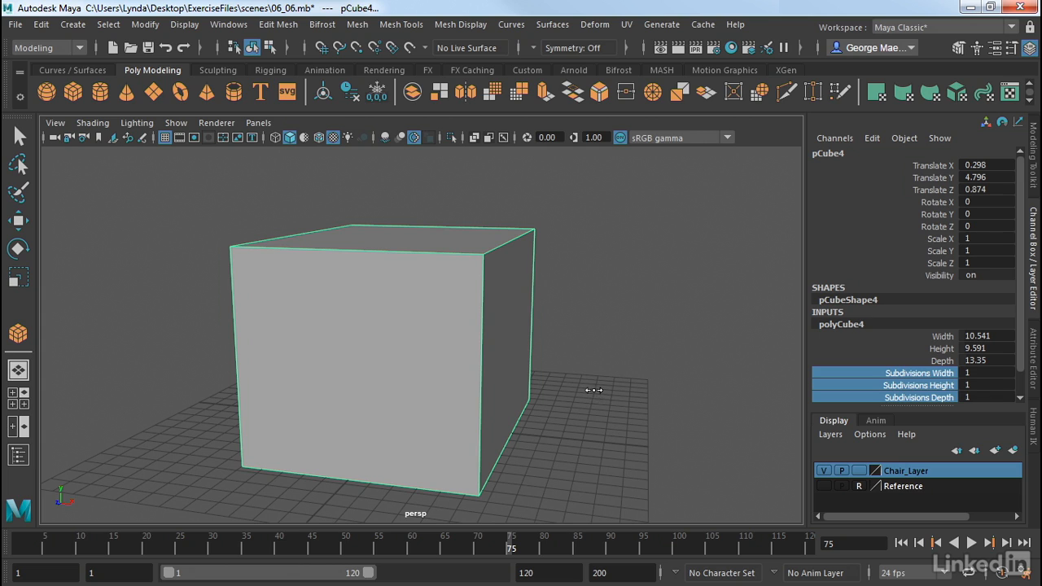
middle_click_drag(594, 390, 606, 386)
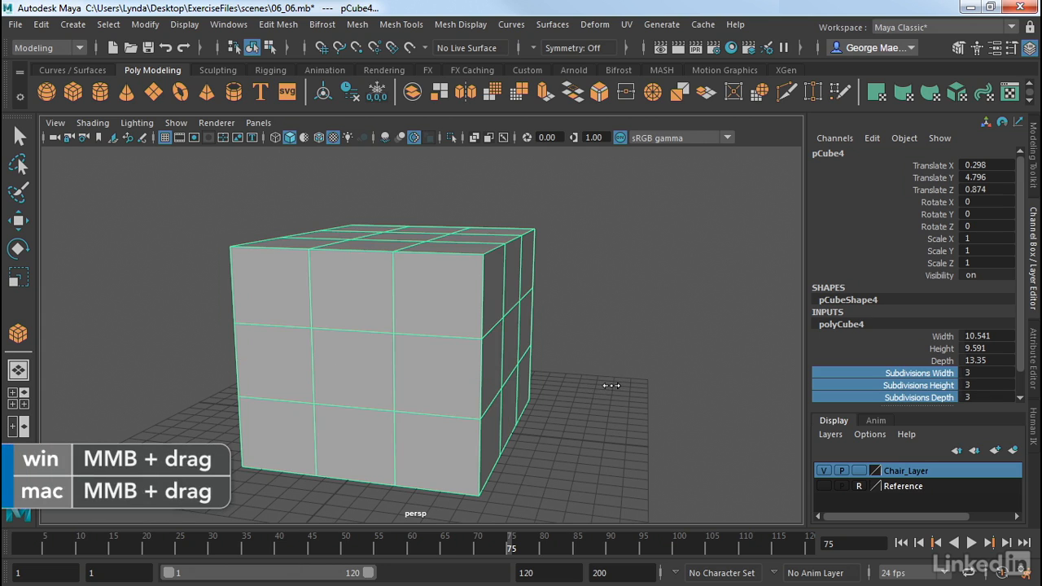
middle_click_drag(612, 386, 615, 384)
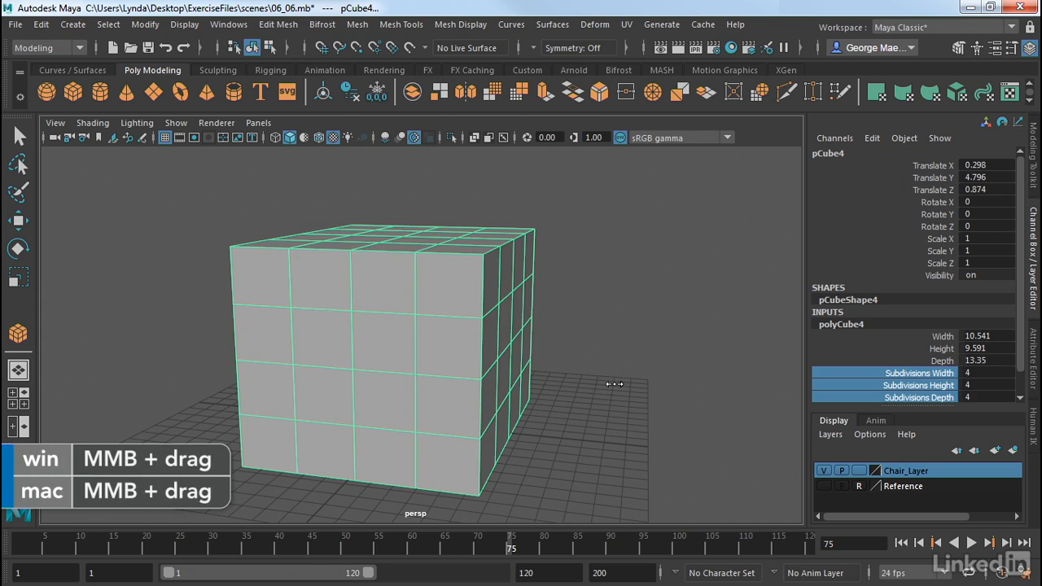
Select the four central faces on the top of the cube in face mode
left_click_drag(615, 384, 610, 409, "alt")
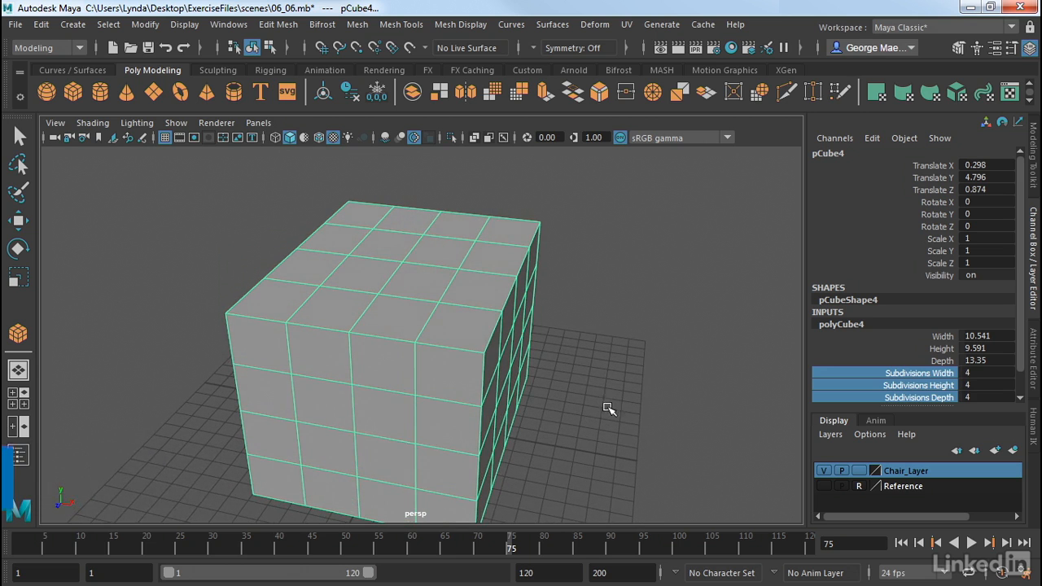
right_click(431, 258)
left_click(430, 172)
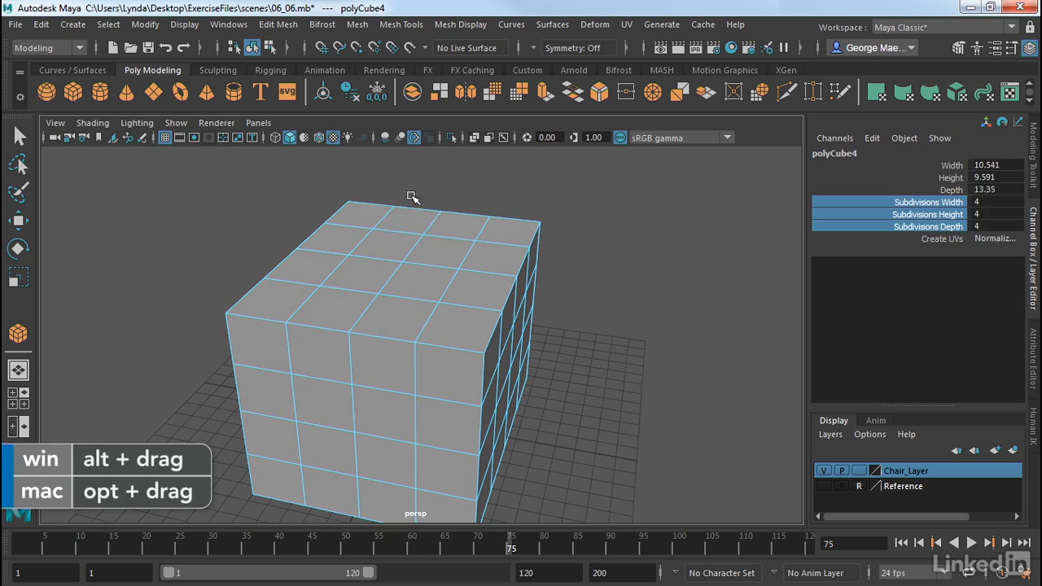
left_click(439, 246)
left_click(377, 234, "shift")
left_click(376, 265, "shift")
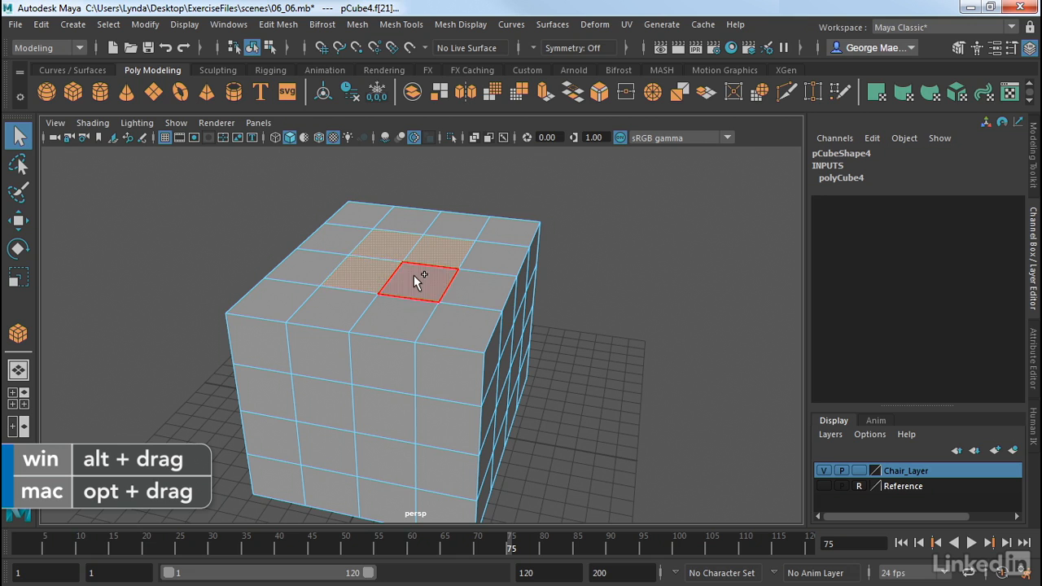
left_click(413, 275, "shift")
Extrude the selected faces, scaling them inward to about 0.62 by 0.35 and sinking them about 2.5 units into the cube
right_click_drag(621, 316, 547, 325, "alt")
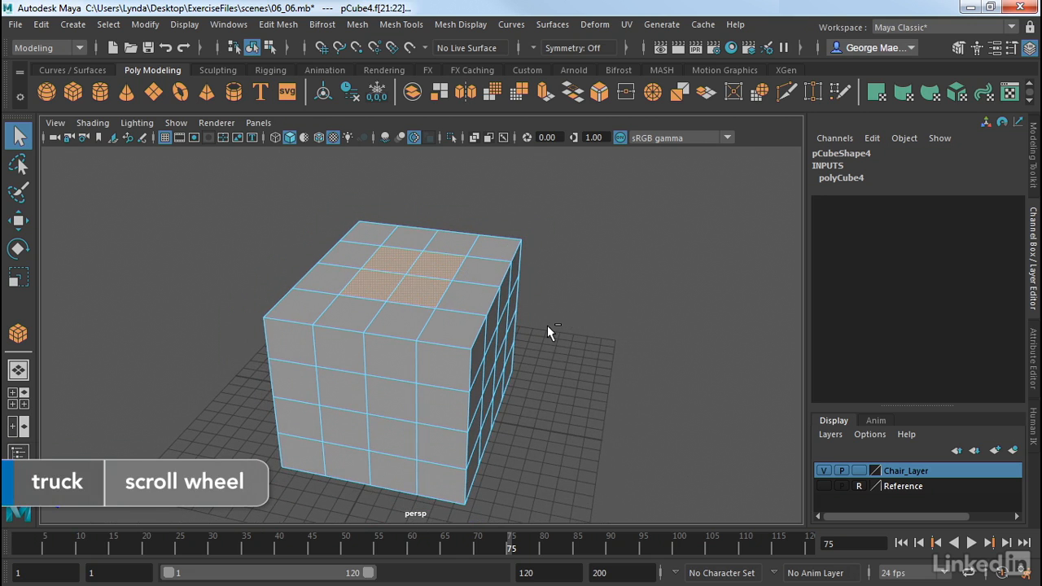
key("ctrl+e")
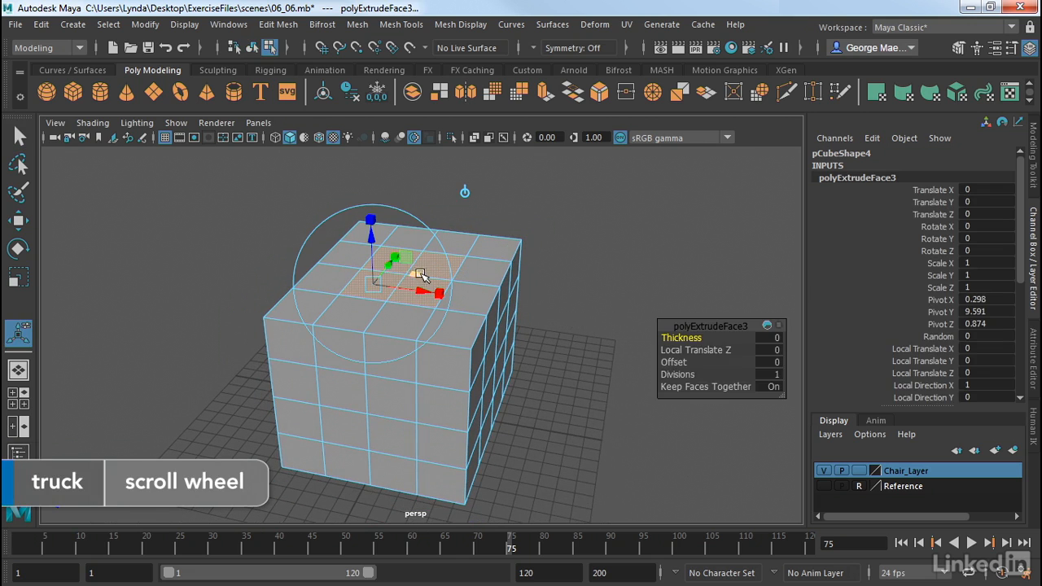
left_click(438, 293)
left_click_drag(438, 294, 415, 299)
left_click_drag(397, 258, 392, 281)
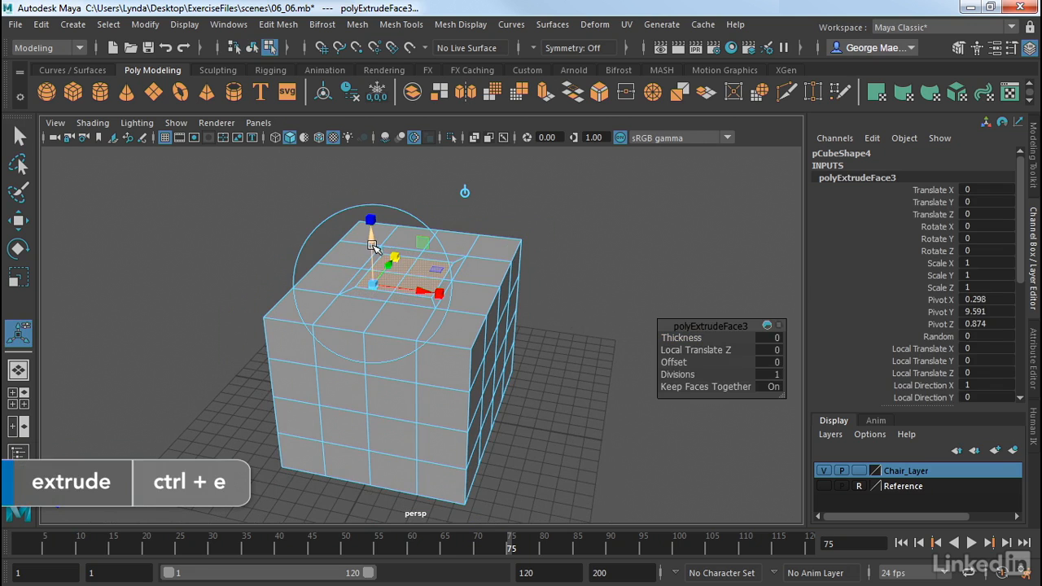
left_click_drag(371, 241, 372, 295)
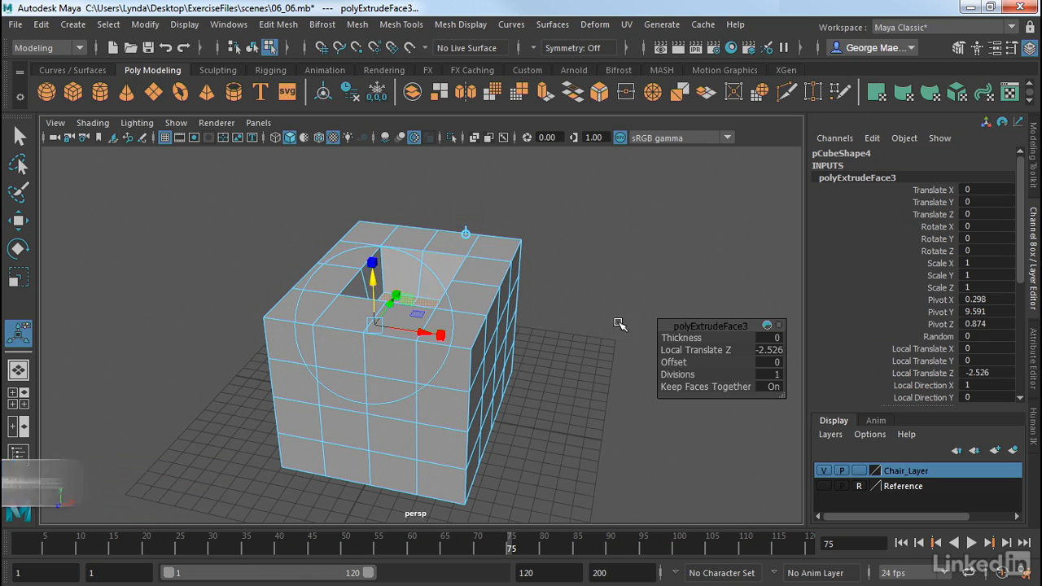
Set the extrusion's divisions to 3 and return to object mode with the whole cube selected
left_click_drag(666, 373, 679, 368)
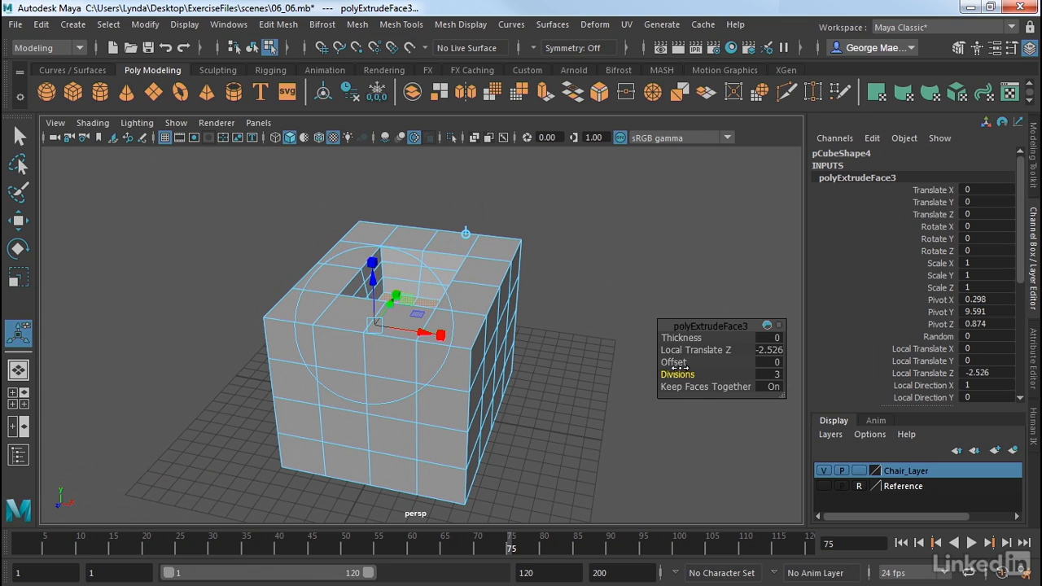
left_click(554, 332)
left_click_drag(553, 332, 513, 333, "alt")
right_click_drag(481, 327, 491, 126)
left_click(556, 207)
left_click(485, 282)
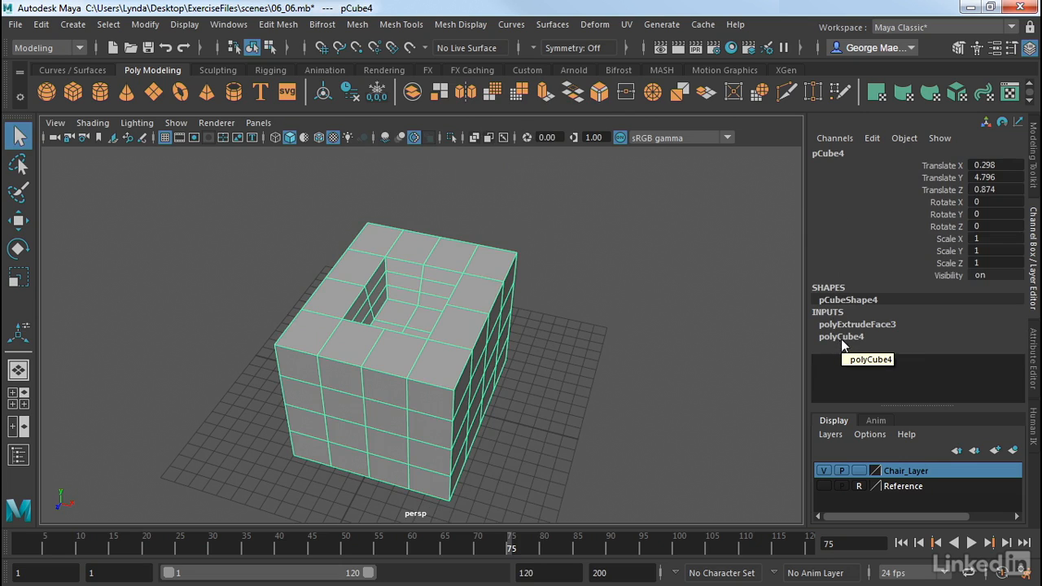
Change the cube's polyCube4 history dimensions to about 13.4 width, 9.1 height and 13.9 depth
left_click(1034, 345)
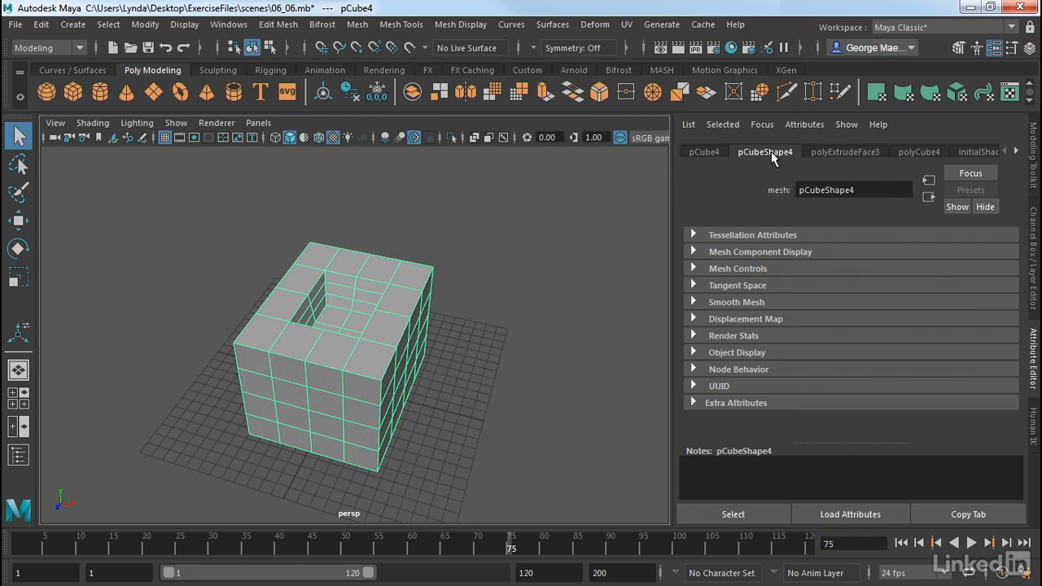
left_click(919, 151)
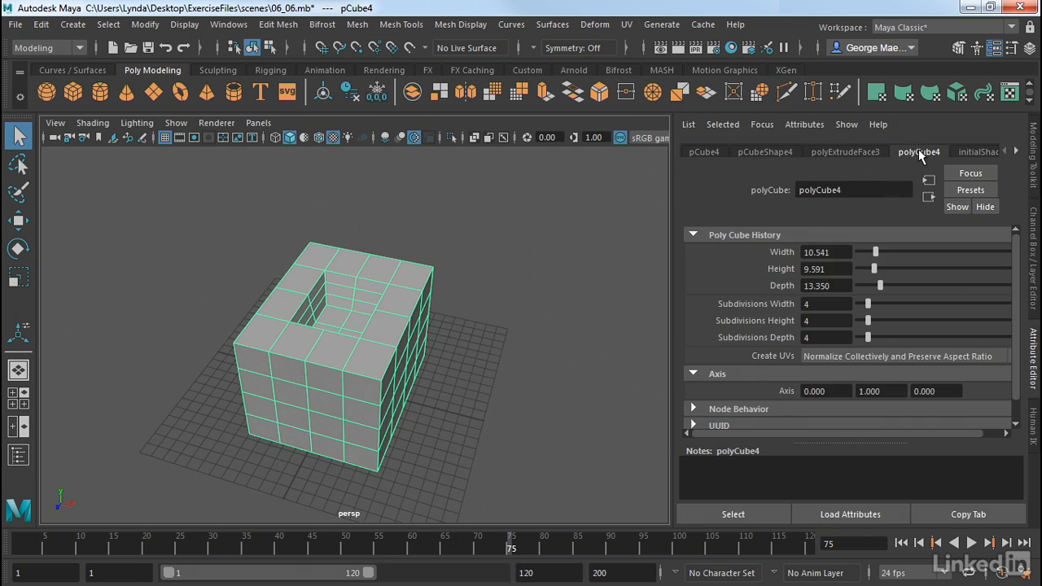
left_click_drag(570, 297, 605, 271, "alt")
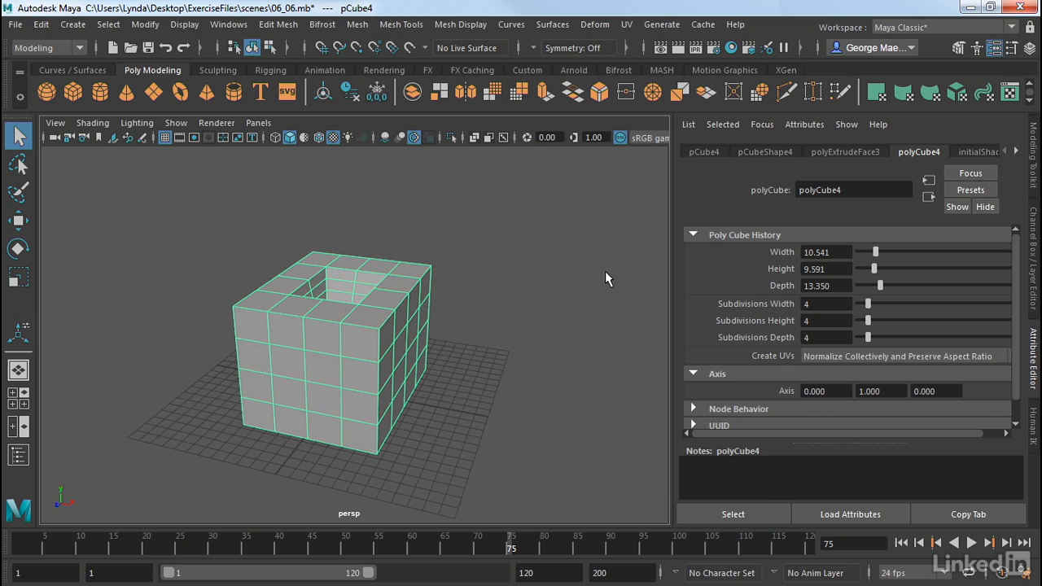
left_click_drag(877, 251, 881, 287)
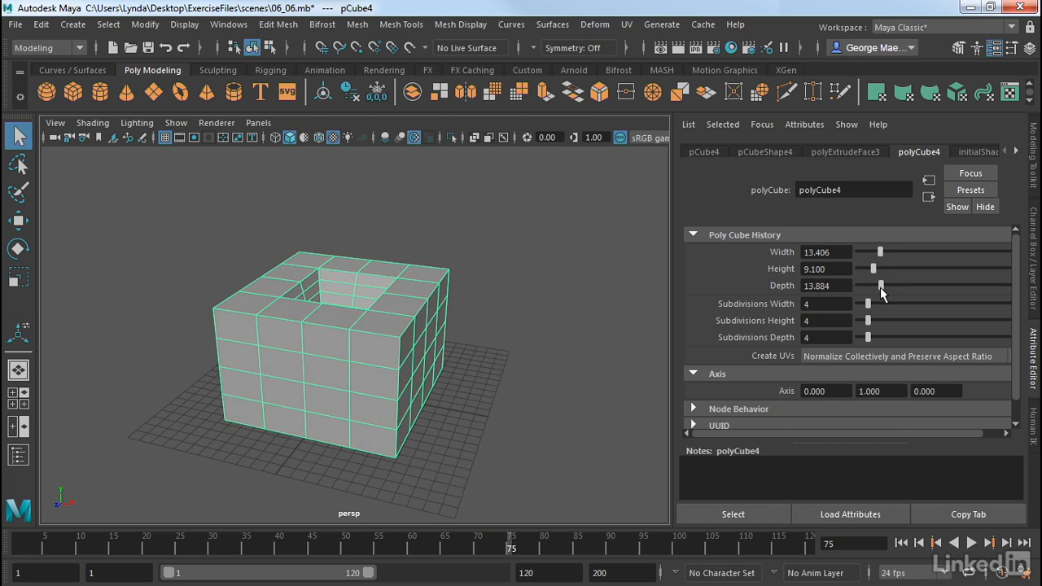
Open the polyExtrudeFace3 history attributes and toggle Keep Faces Together off and back on to compare the recess
left_click(851, 153)
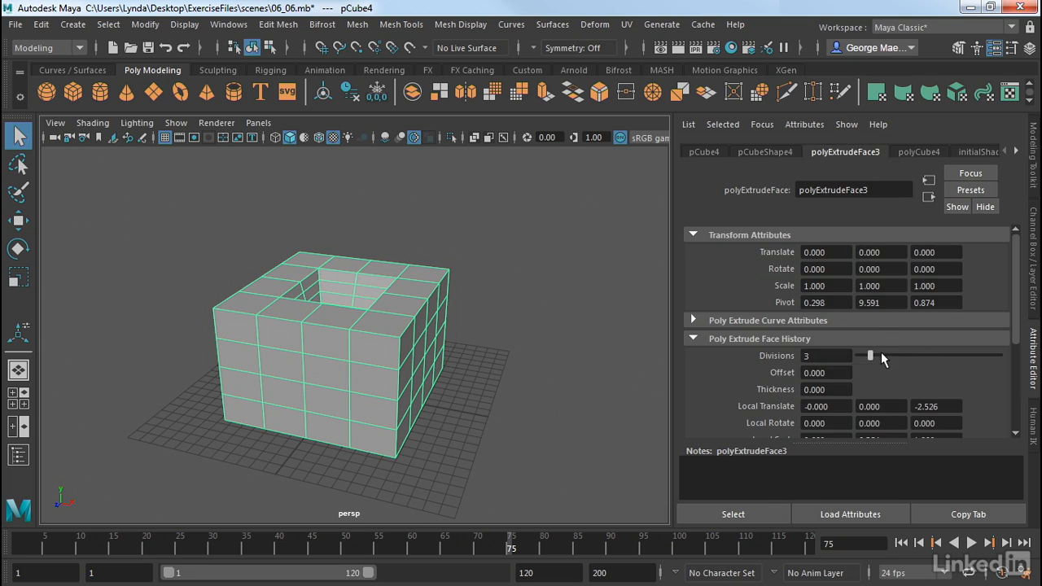
mouse_move(870, 356)
left_mouse_down()
mouse_move(888, 357)
mouse_move(851, 357)
mouse_move(869, 356)
left_mouse_up()
scroll(890, 371, "down", 2)
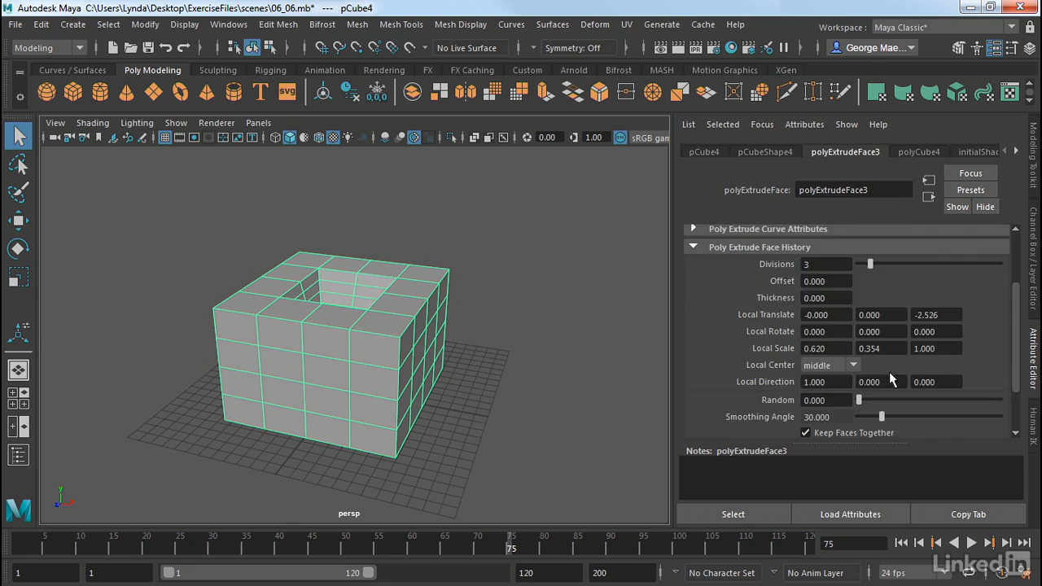
scroll(876, 388, "up", 2)
scroll(876, 387, "down", 3)
left_click(806, 365)
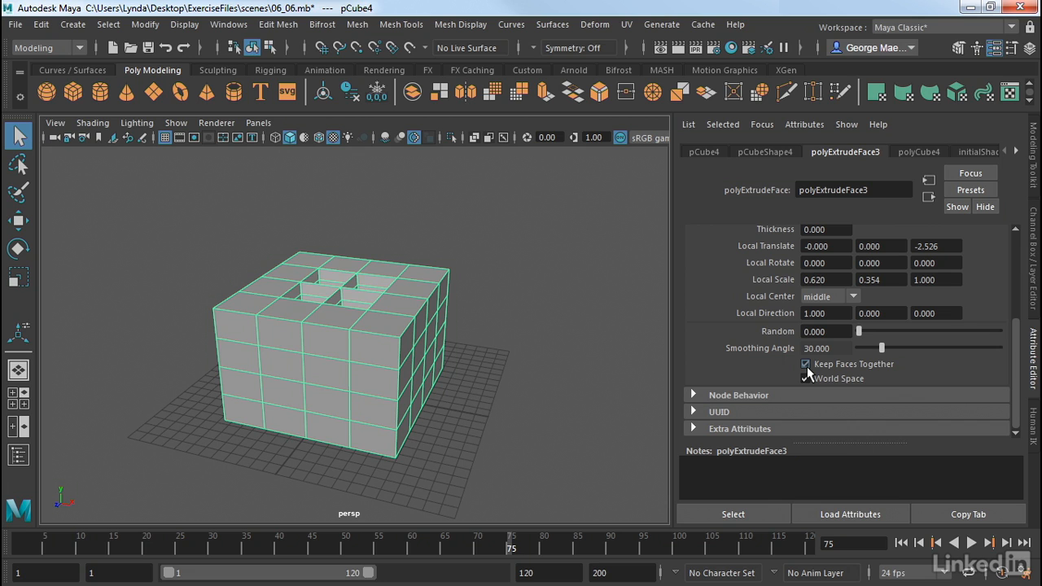
left_click(808, 368)
left_click_drag(631, 342, 630, 365, "alt")
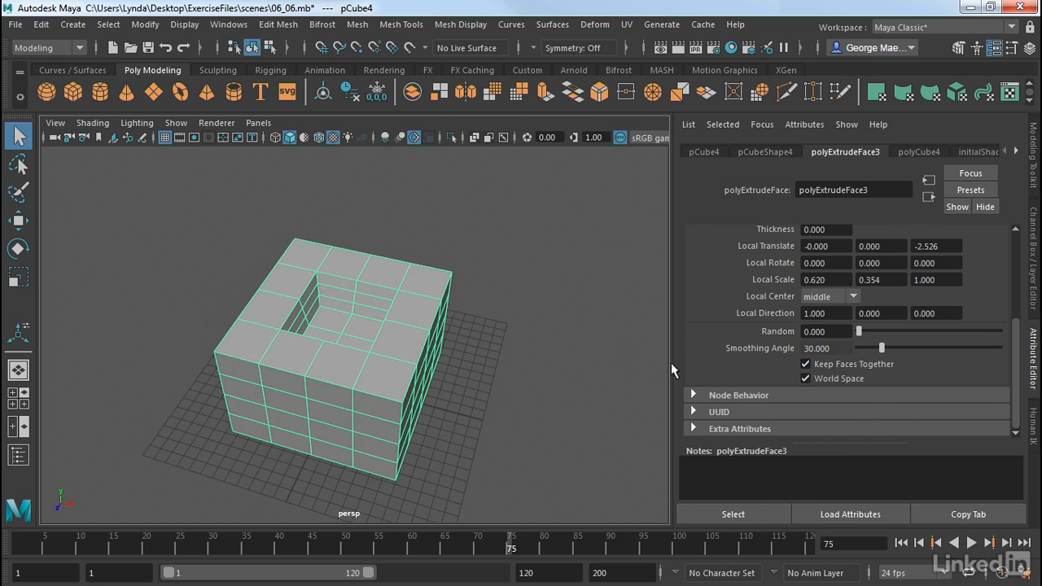
left_click(807, 364)
left_click(806, 364)
Select the recessed cube and delete it from the scene
left_click_drag(571, 318, 569, 294, "alt")
left_click(568, 294)
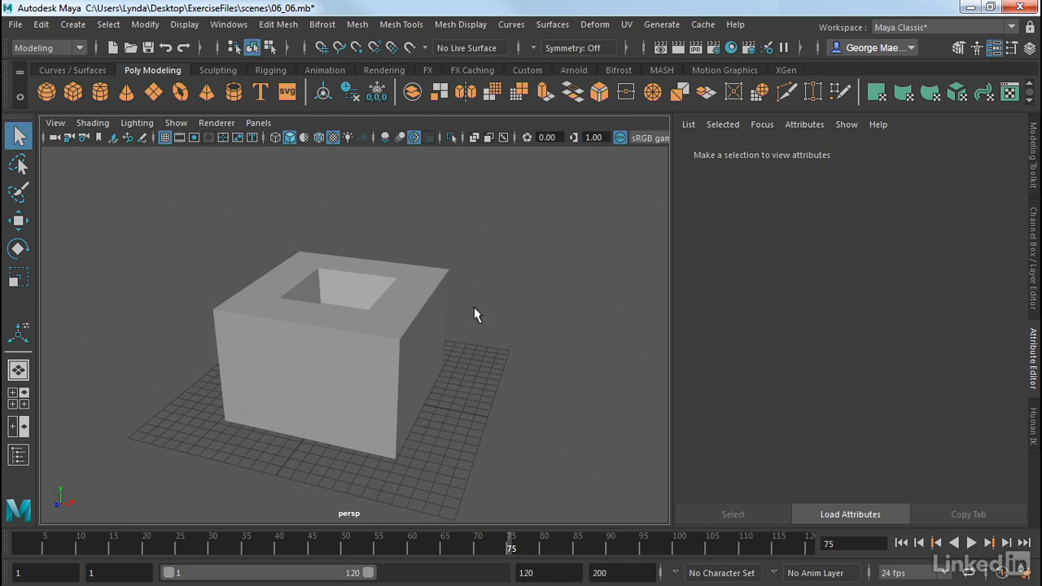
left_click(422, 323)
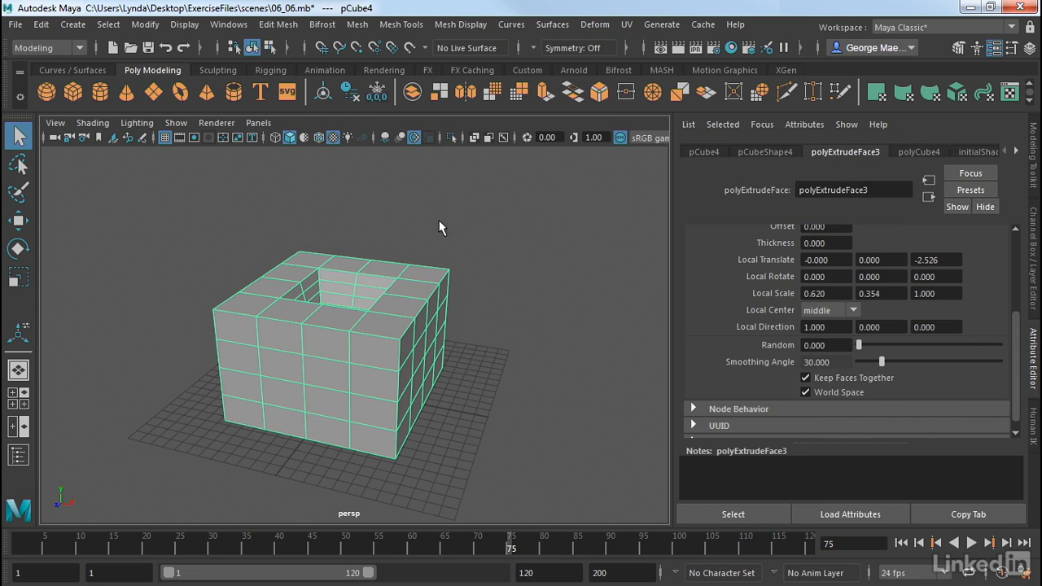
left_click(525, 197)
left_click_drag(530, 194, 96, 562)
key("Delete")
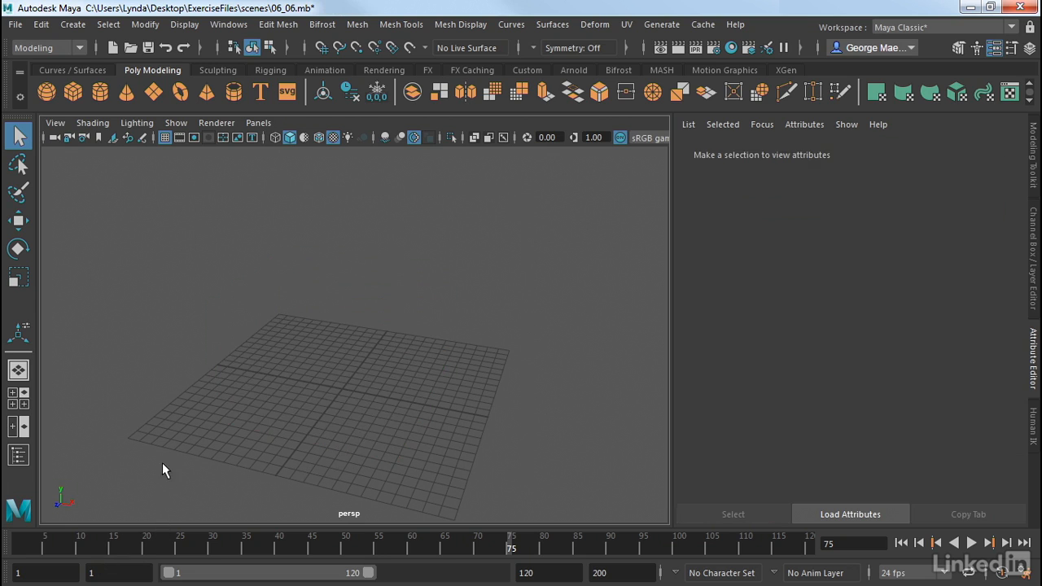
Show the last hidden objects to bring the chair back
left_click(73, 24)
mouse_move(184, 24)
mouse_move(234, 117)
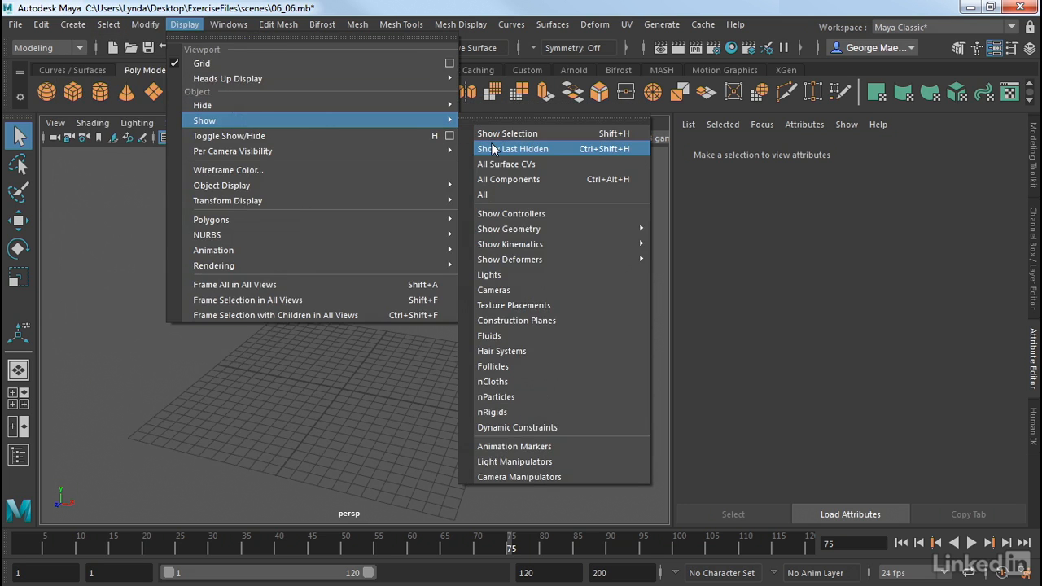
left_click(512, 149)
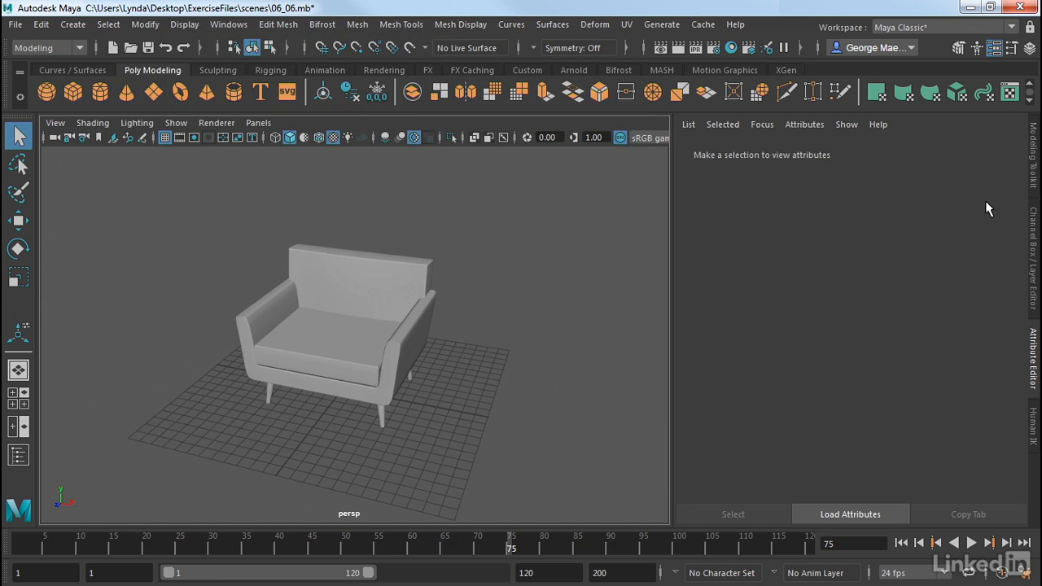
Select the chair's seat cushion and set the width in its polyCube3 history node to about 9.578
right_click_drag(420, 304, 517, 318, "alt")
left_click_drag(484, 335, 530, 302, "alt")
left_click(437, 339)
left_click(334, 280)
left_click(325, 339)
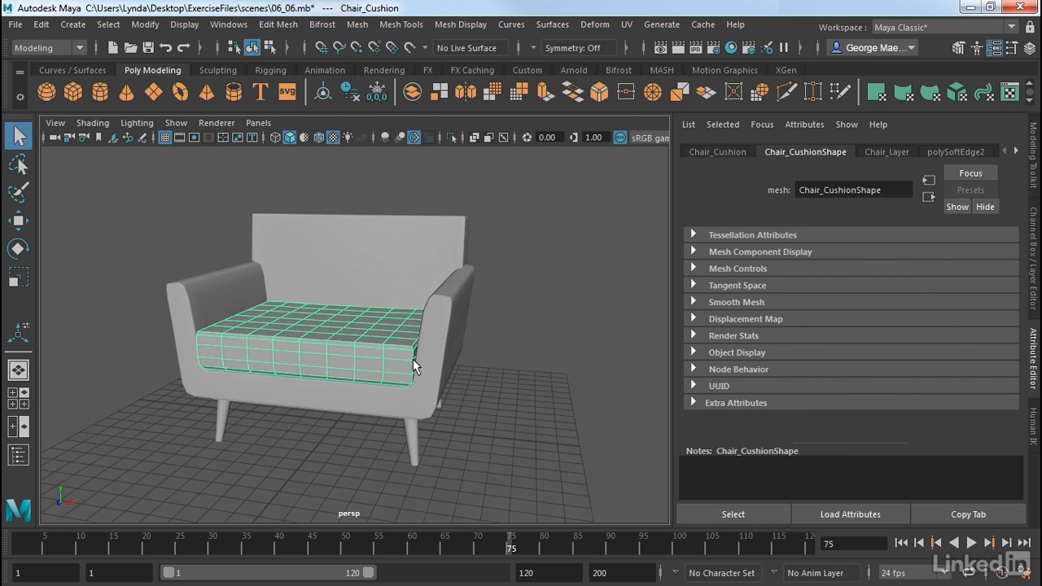
left_click_drag(412, 359, 414, 383, "alt")
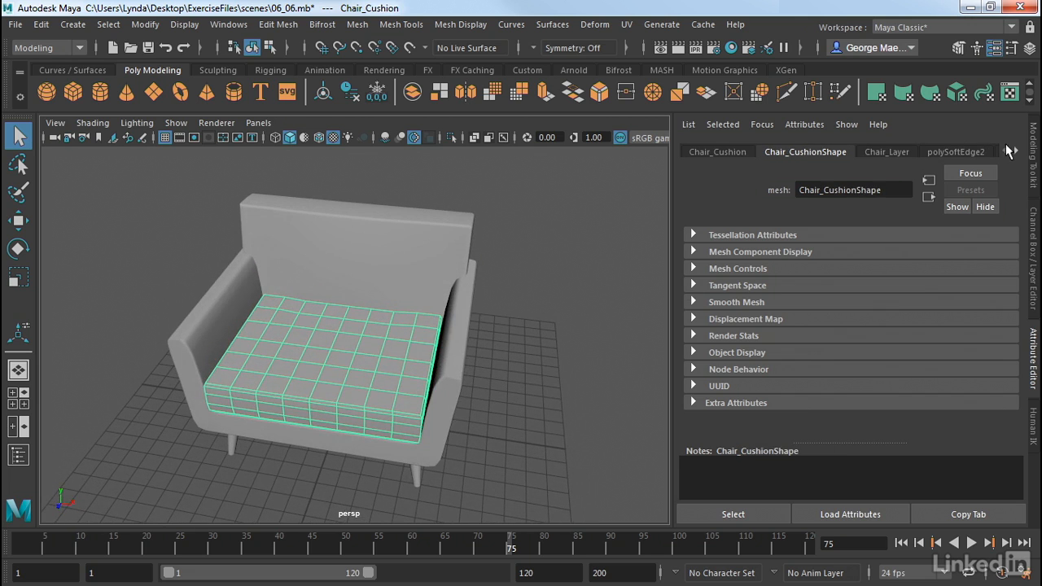
left_click(1016, 153)
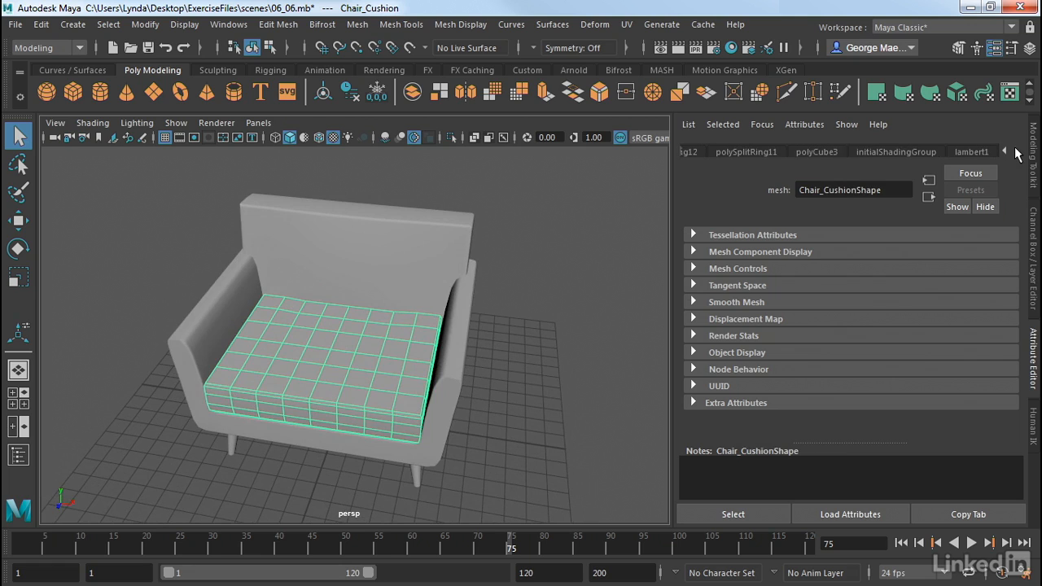
left_click(814, 152)
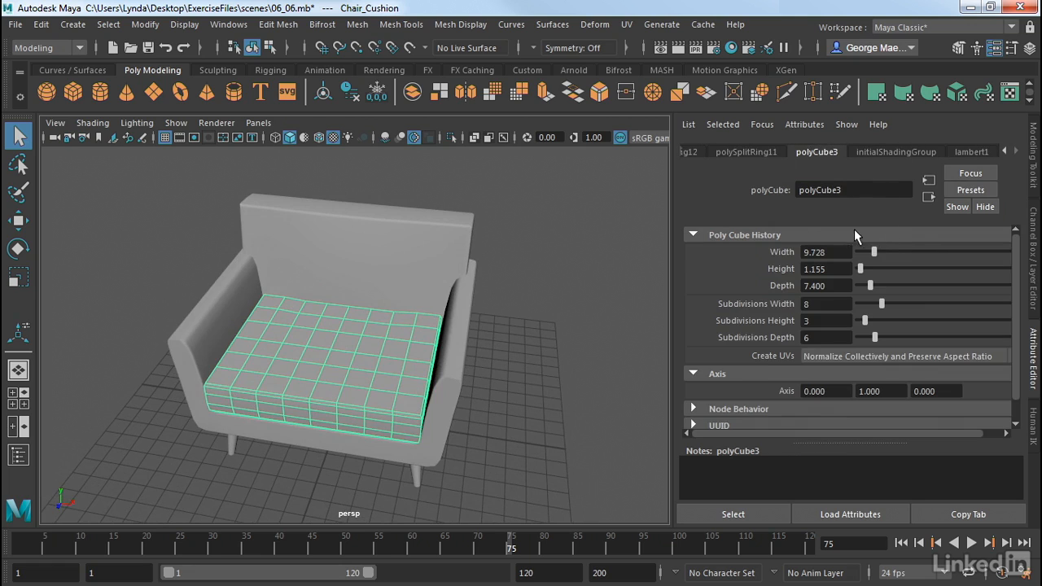
left_click_drag(874, 252, 875, 256)
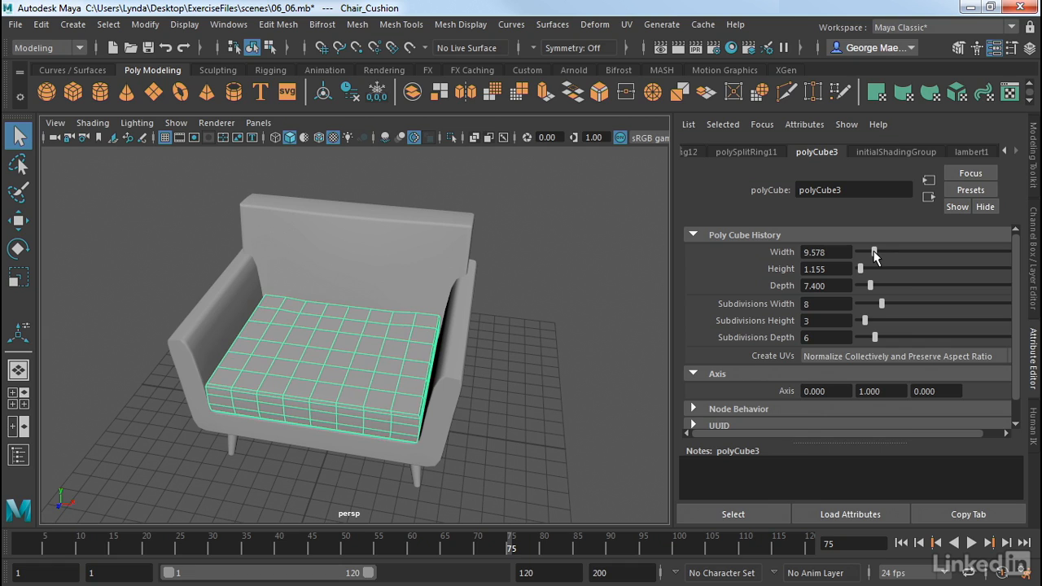
Browse the seat cushion's history nodes, viewing the attributes of polySplitRing11, polySplitRing12 and polyTweak16
left_click(1006, 152)
left_click(1006, 152)
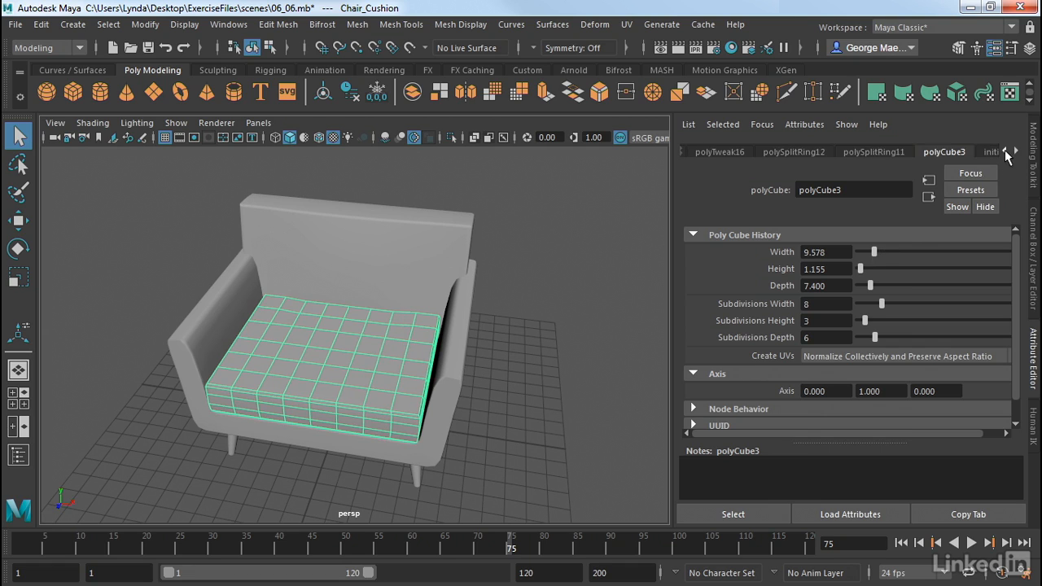
left_click(863, 155)
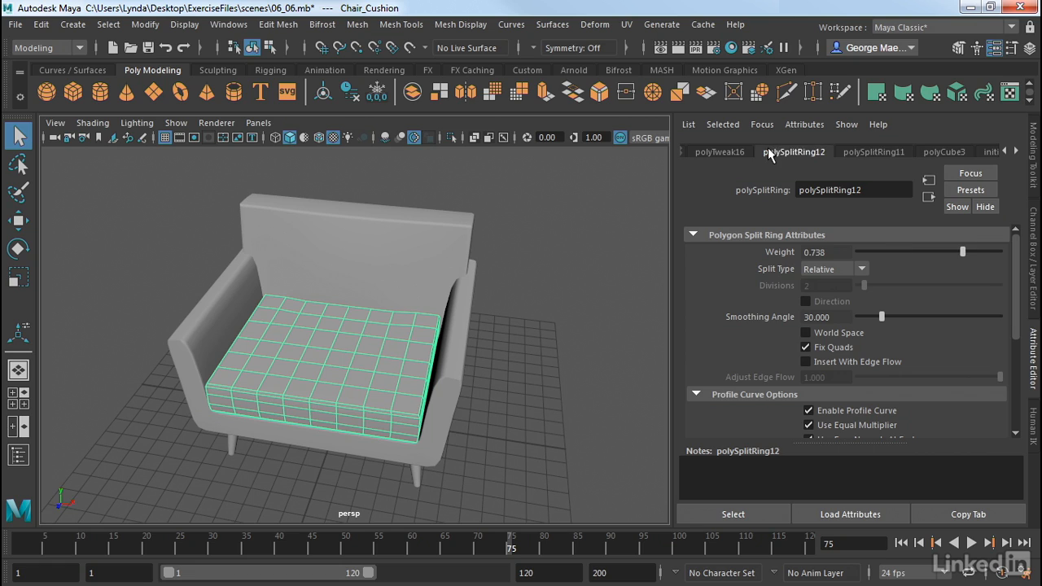
left_click(733, 152)
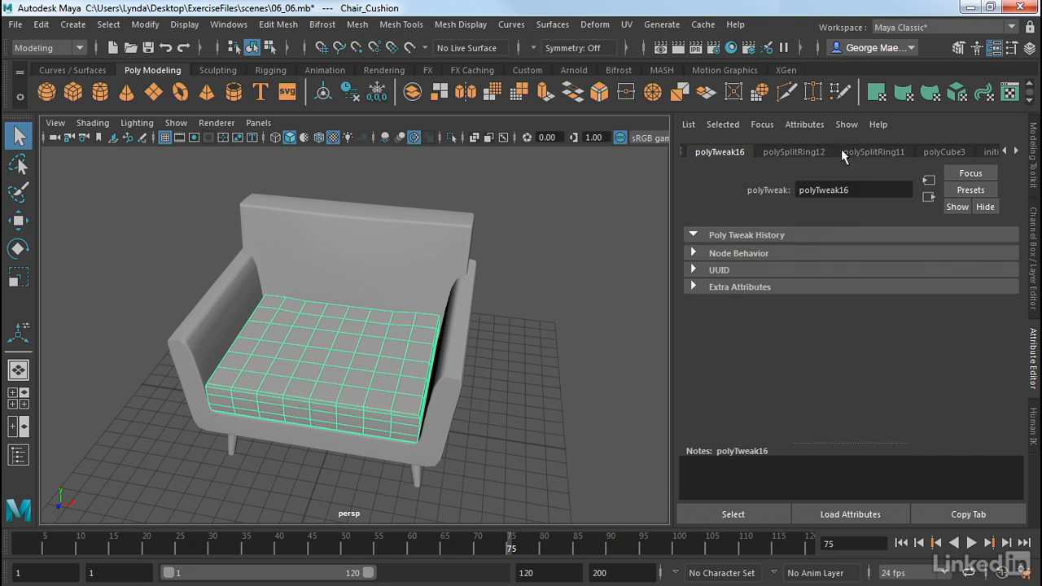
left_click(1005, 153)
left_click(1006, 152)
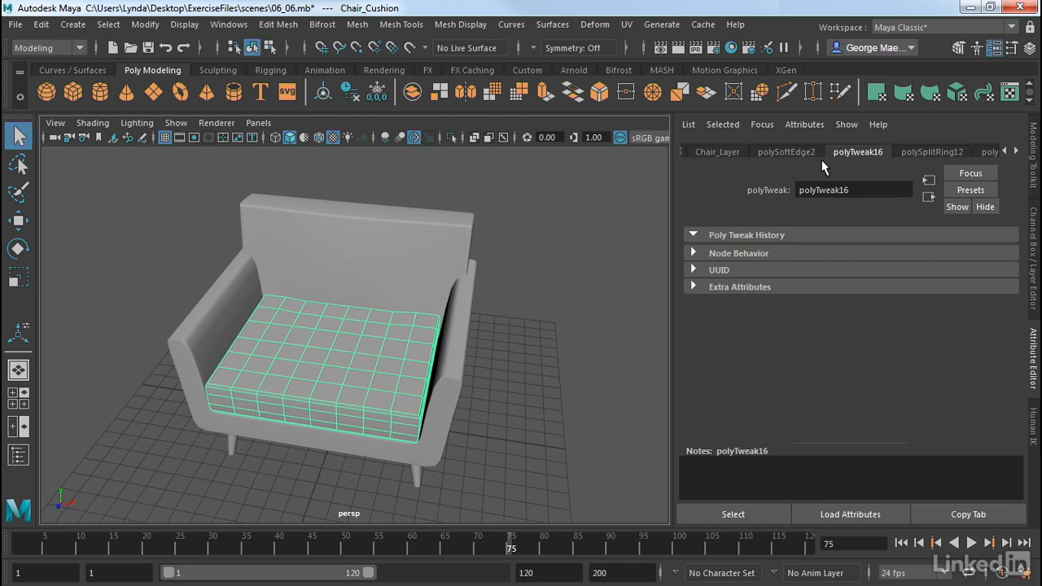
left_click(1005, 152)
left_click(1005, 152)
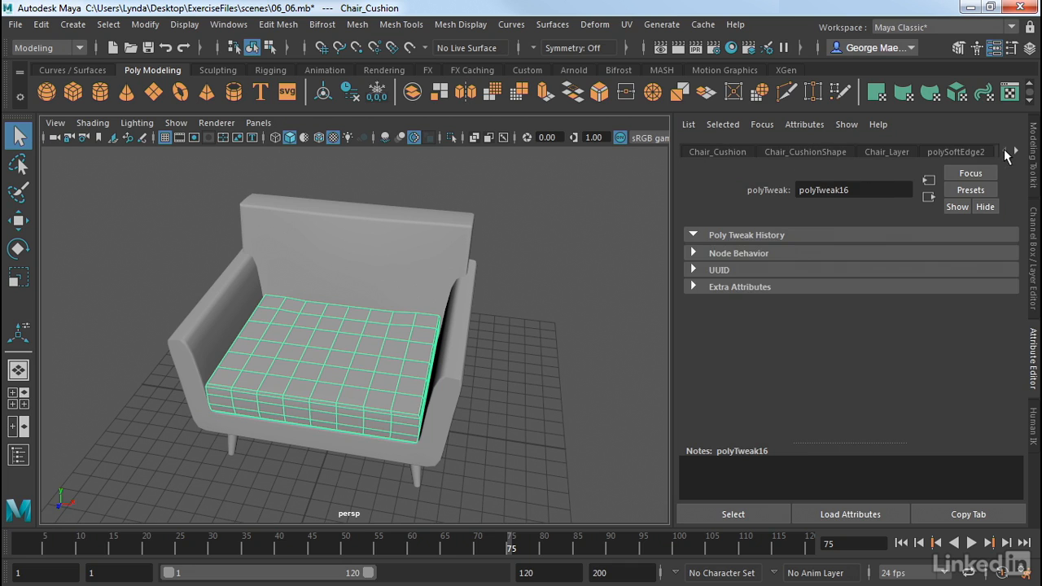
Select the chair base and examine its polyMirror1 history, layer, shape and transform nodes, leaving nothing selected
left_click_drag(635, 200, 421, 225, "alt")
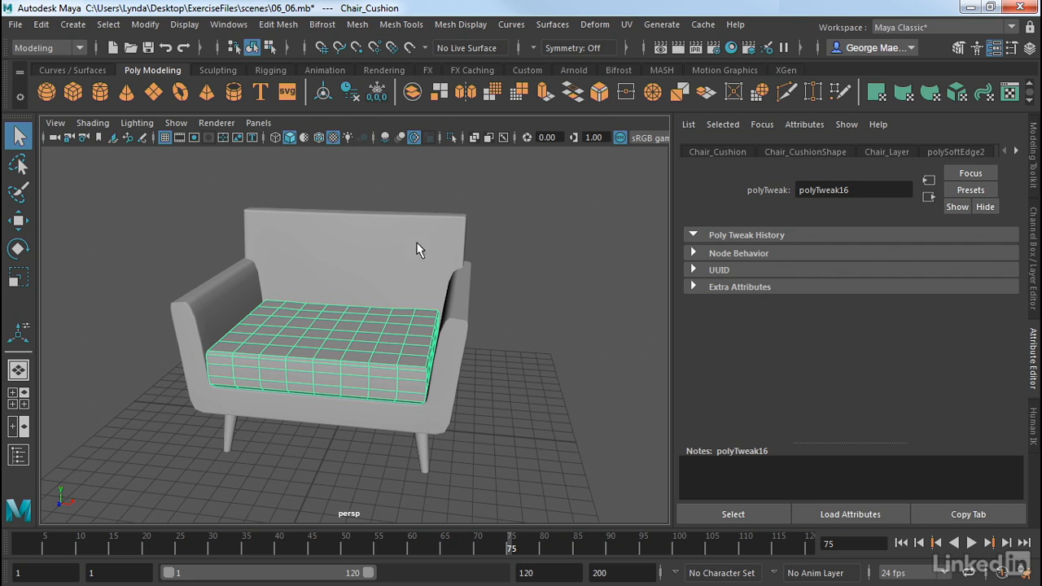
left_click(448, 351)
left_click_drag(472, 366, 403, 370, "alt")
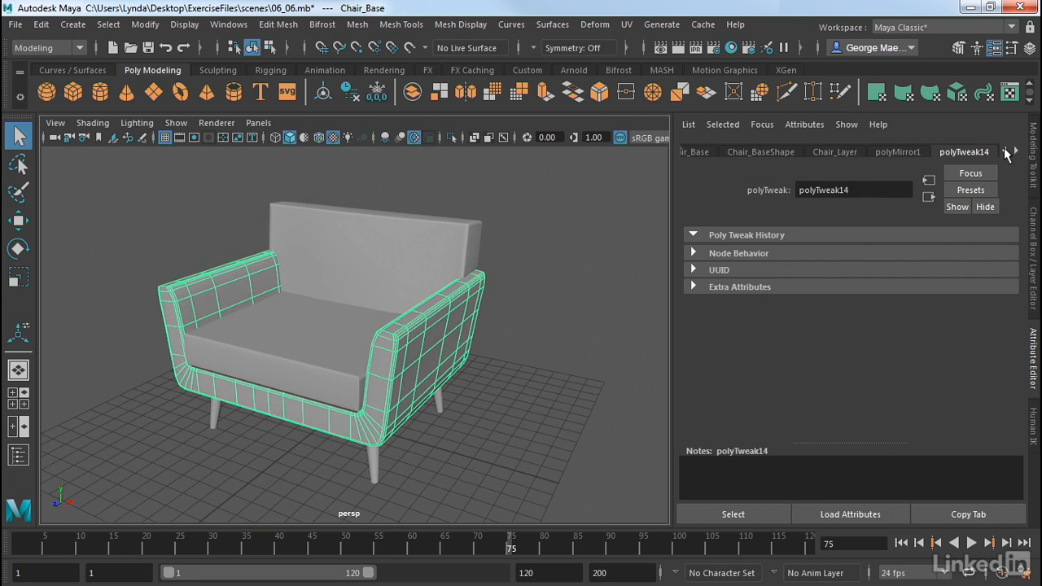
left_click(1005, 151)
left_click(931, 153)
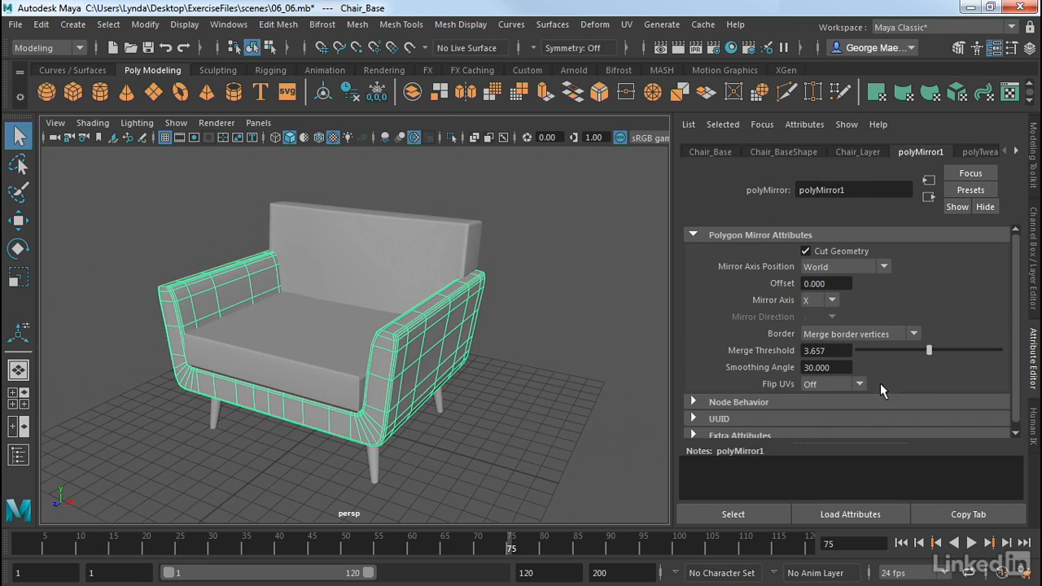
left_click(855, 151)
left_click(791, 151)
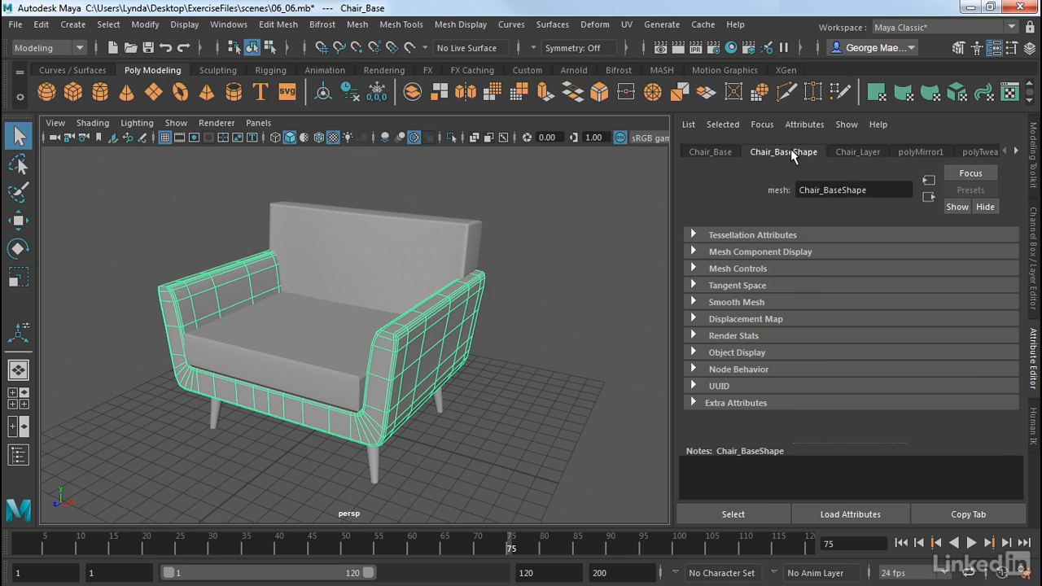
left_click(708, 151)
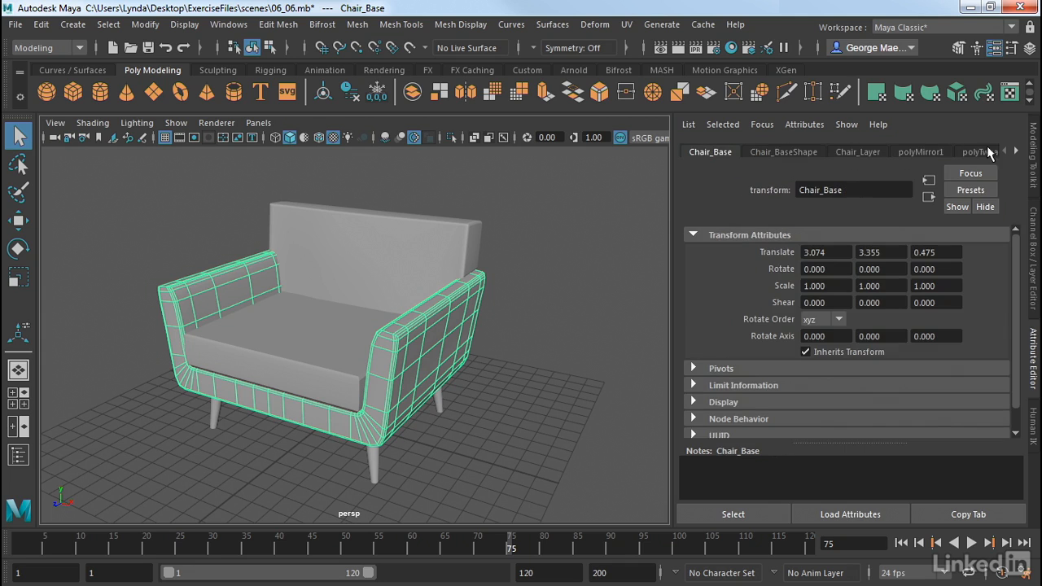
left_click(570, 207)
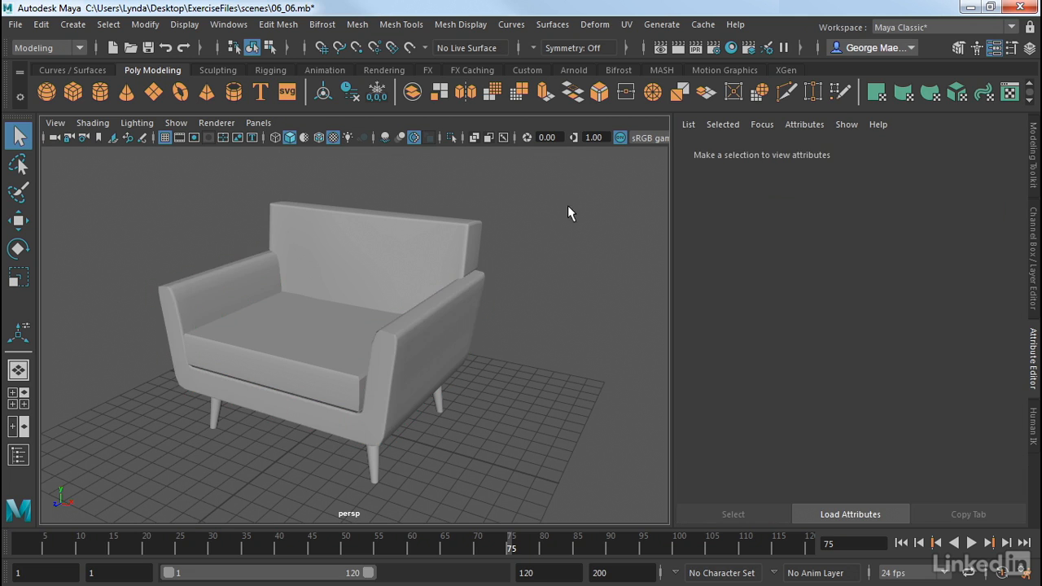
left_click_drag(540, 213, 350, 368)
left_click_drag(498, 325, 568, 319, "alt")
left_click(567, 320)
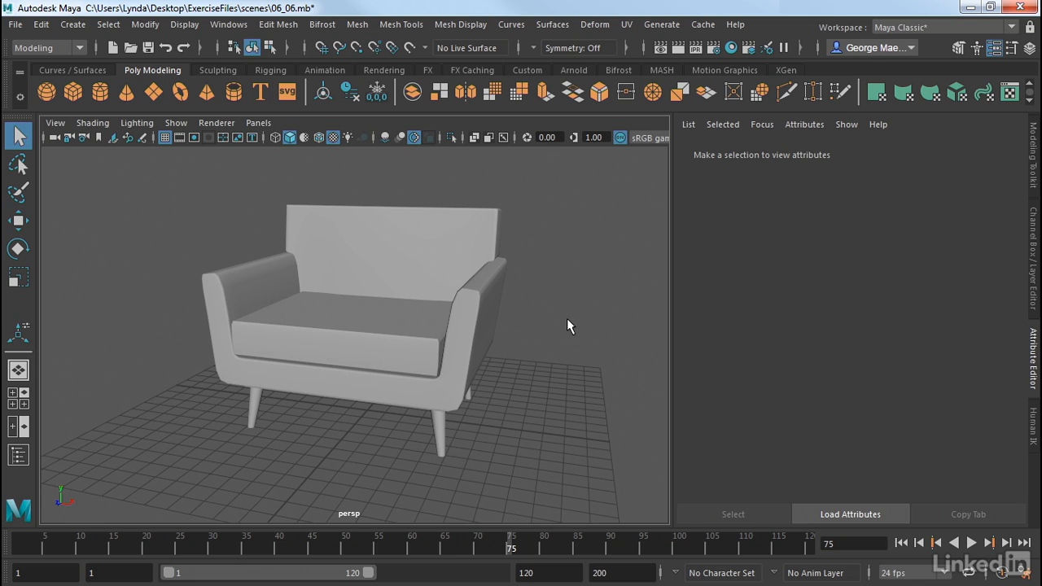
Delete only the seat cushion's construction history, comparing its list of nodes before and after the deletion
left_click_drag(526, 338, 438, 351, "alt")
left_click(340, 342)
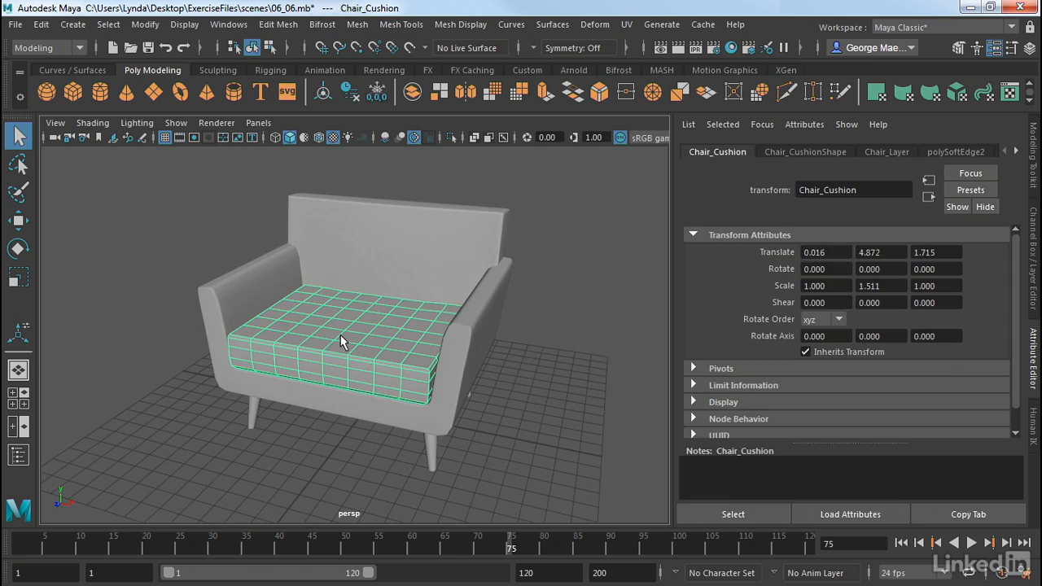
left_click(1016, 152)
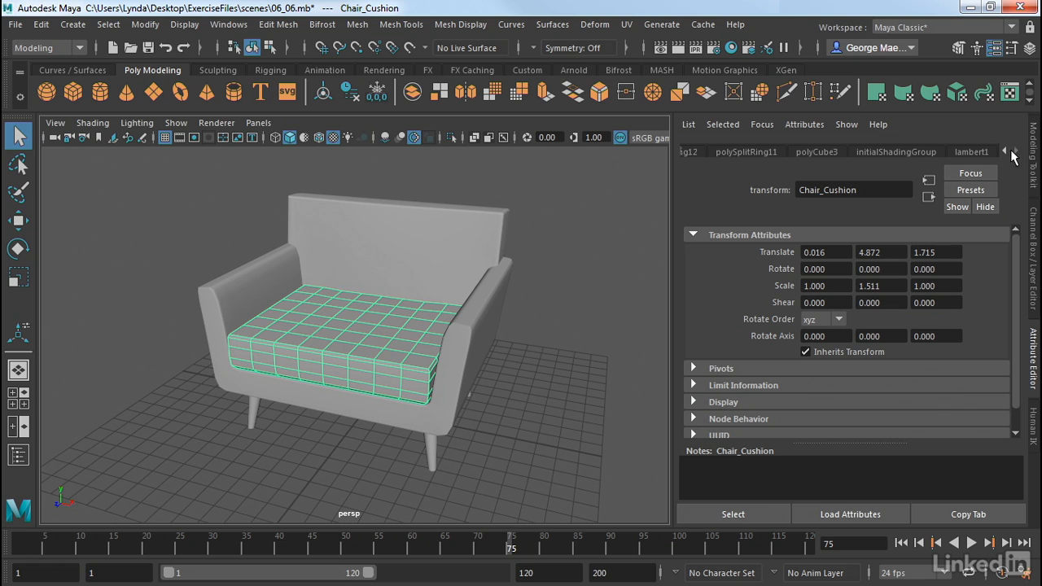
left_click(1005, 151)
left_click(1006, 151)
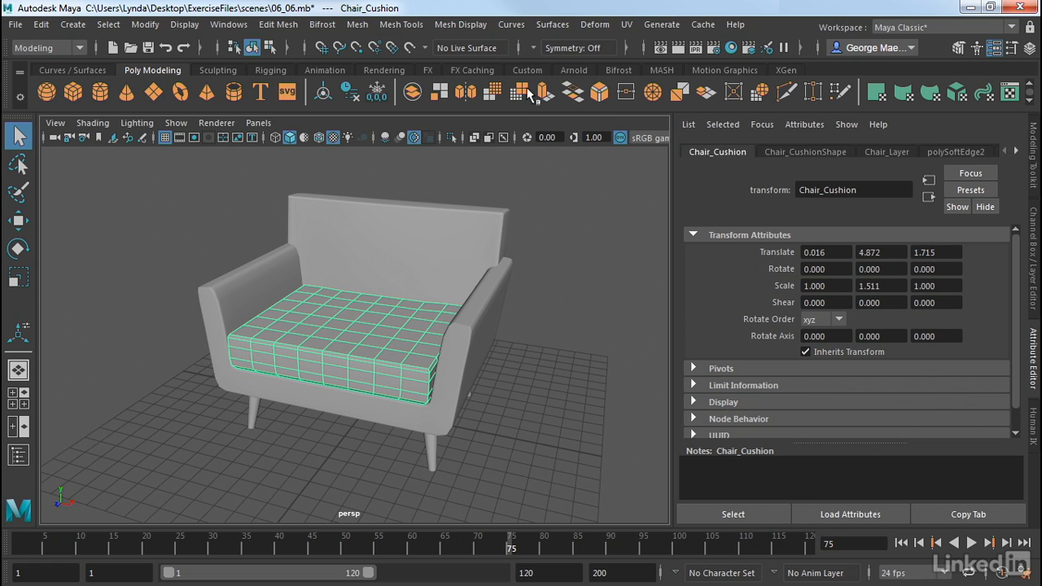
left_click(39, 24)
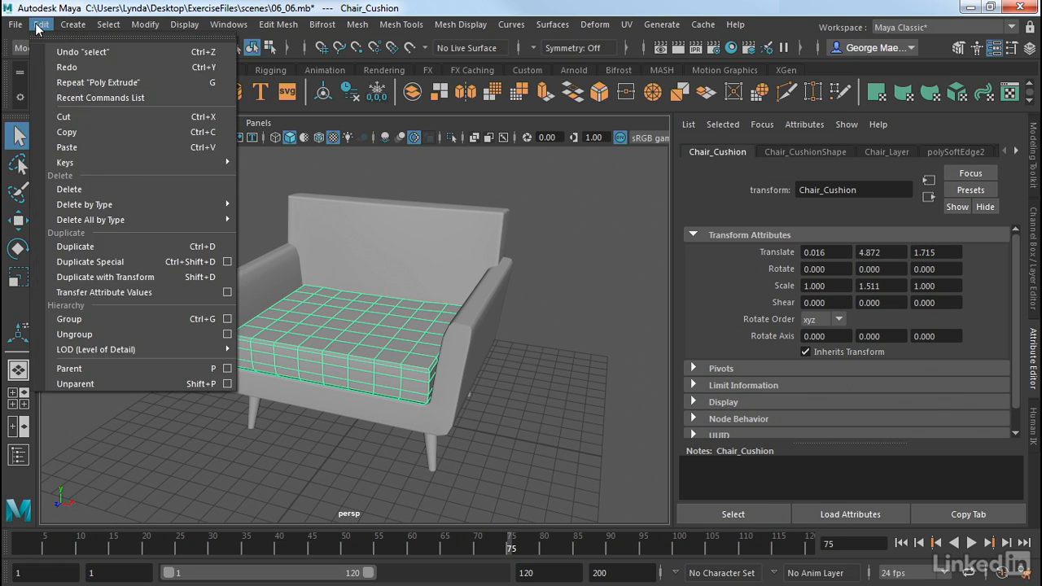
mouse_move(126, 208)
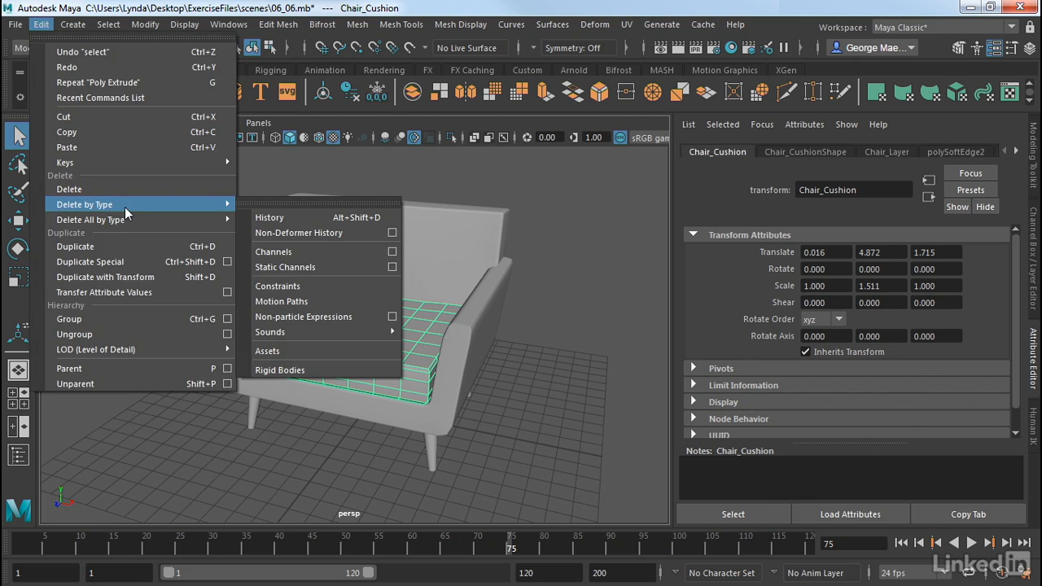
left_click(284, 217)
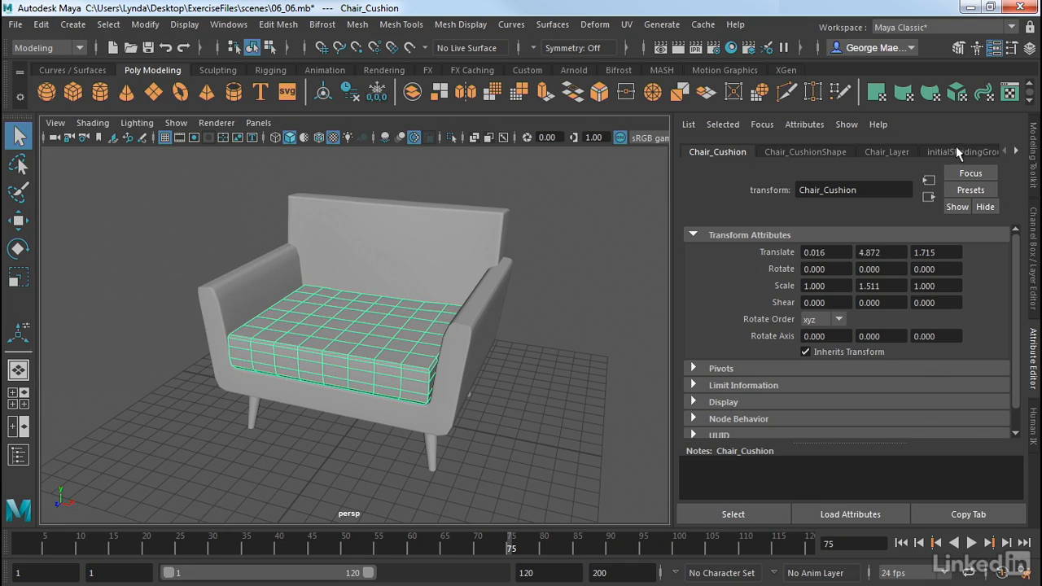
left_click(1016, 151)
left_click(1005, 153)
left_click(566, 294)
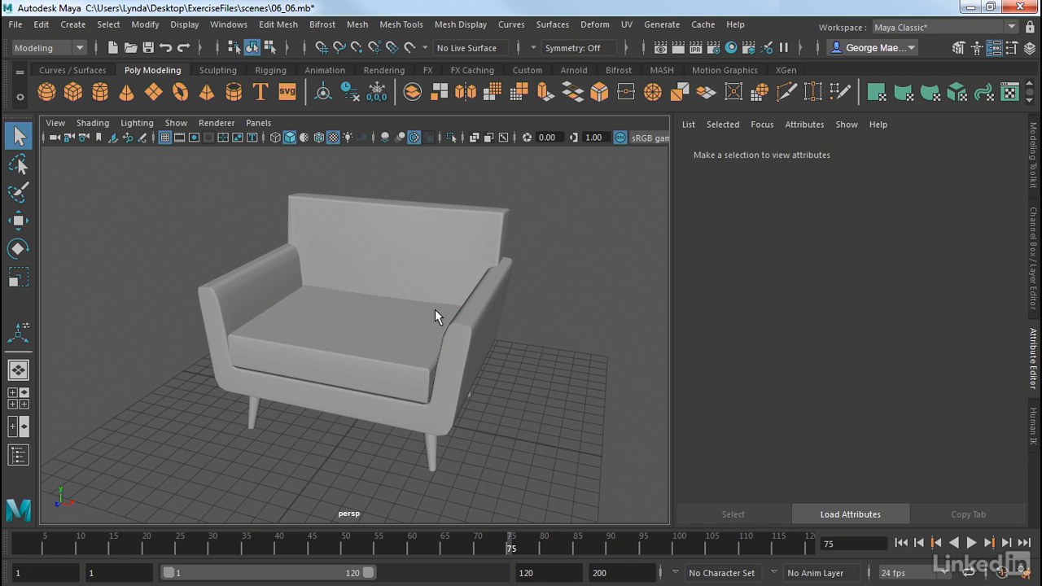
Select the chair's backrest, delete its construction history and clear the selection
left_click(386, 355)
left_click(438, 244)
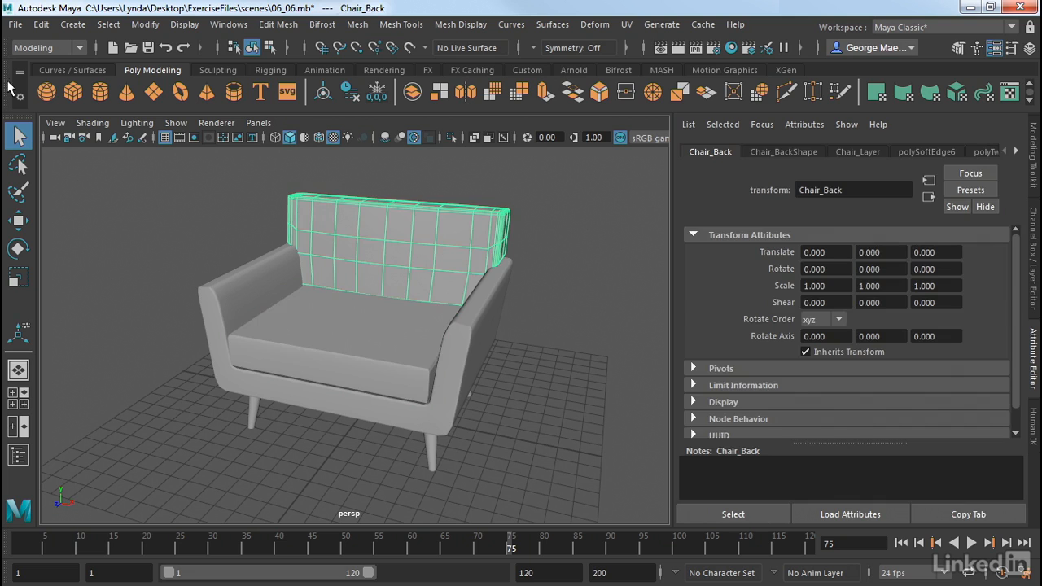
left_click(40, 25)
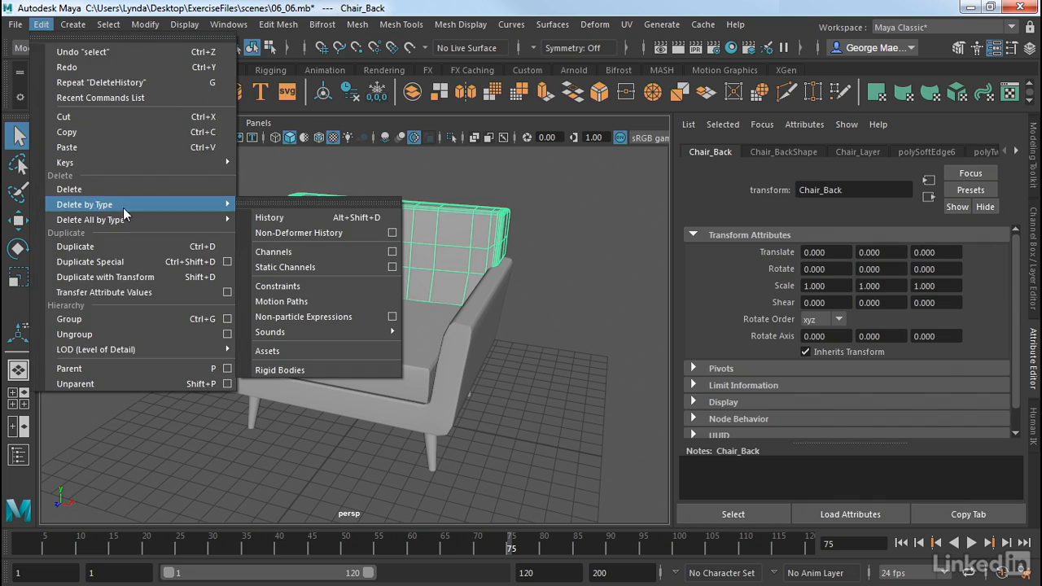
left_click(265, 215)
left_click(209, 251)
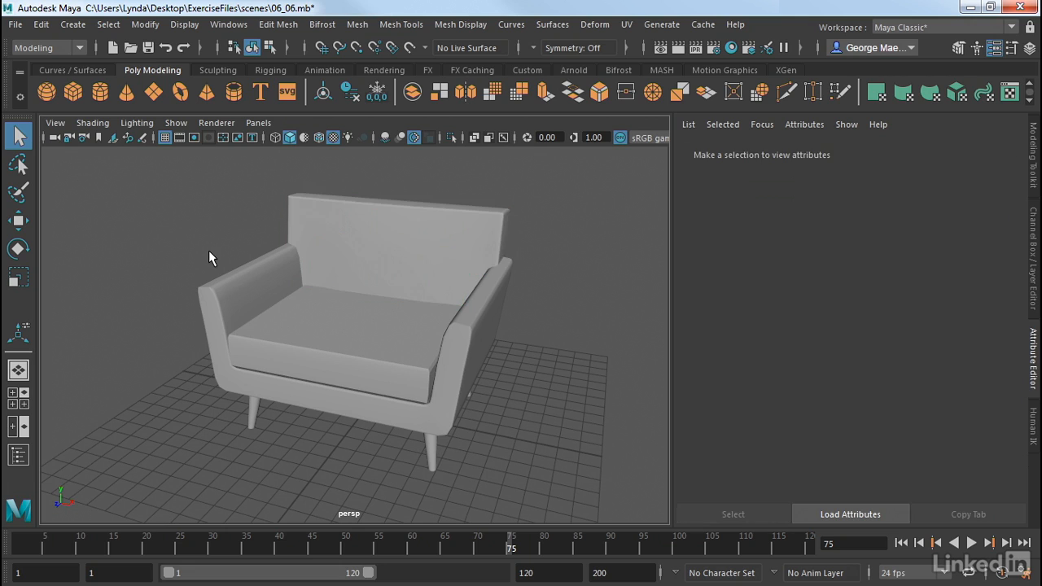
Delete the construction history of all objects in the scene at once
left_click(73, 25)
mouse_move(45, 26)
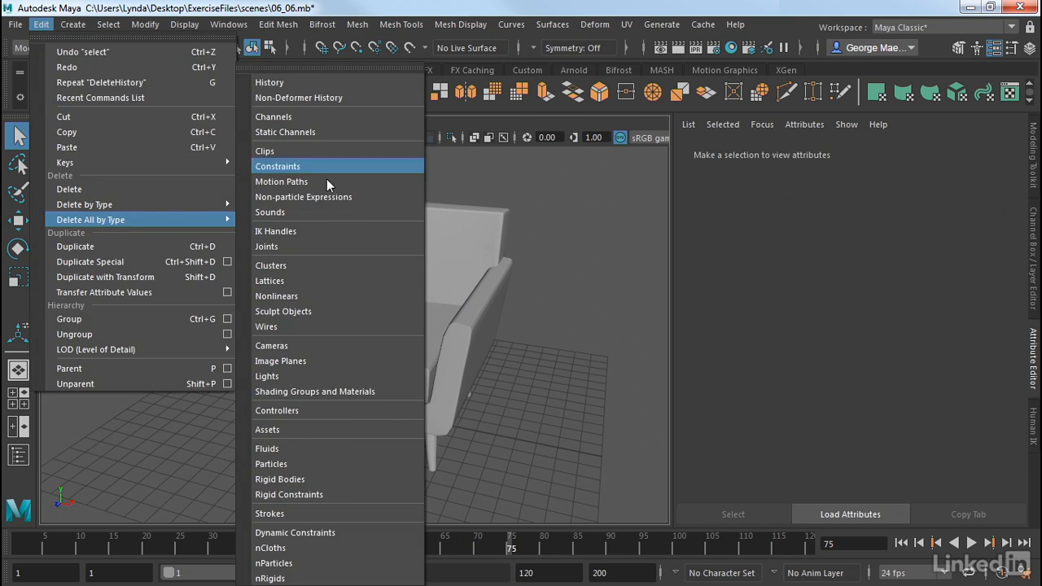
left_click(281, 84)
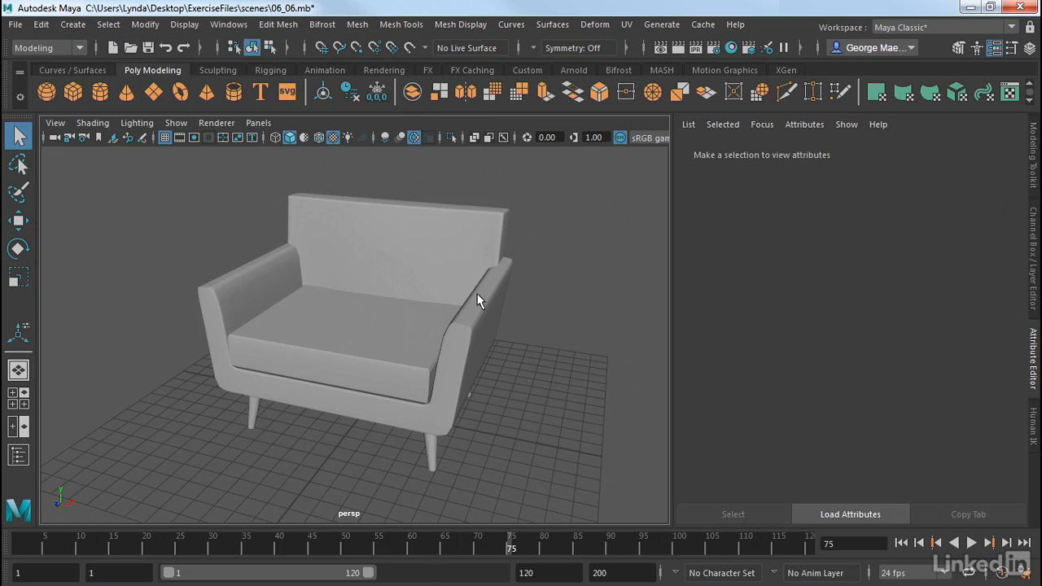
Select the chair's front legs and check their shape, shading group, material and transform nodes for leftover history
left_click(431, 452)
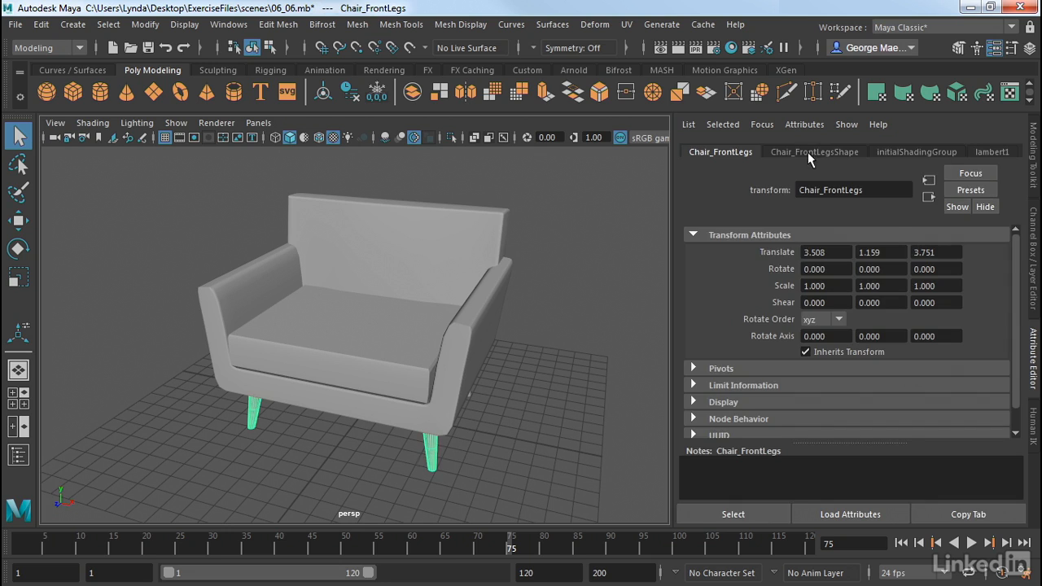
left_click(844, 153)
left_click(914, 152)
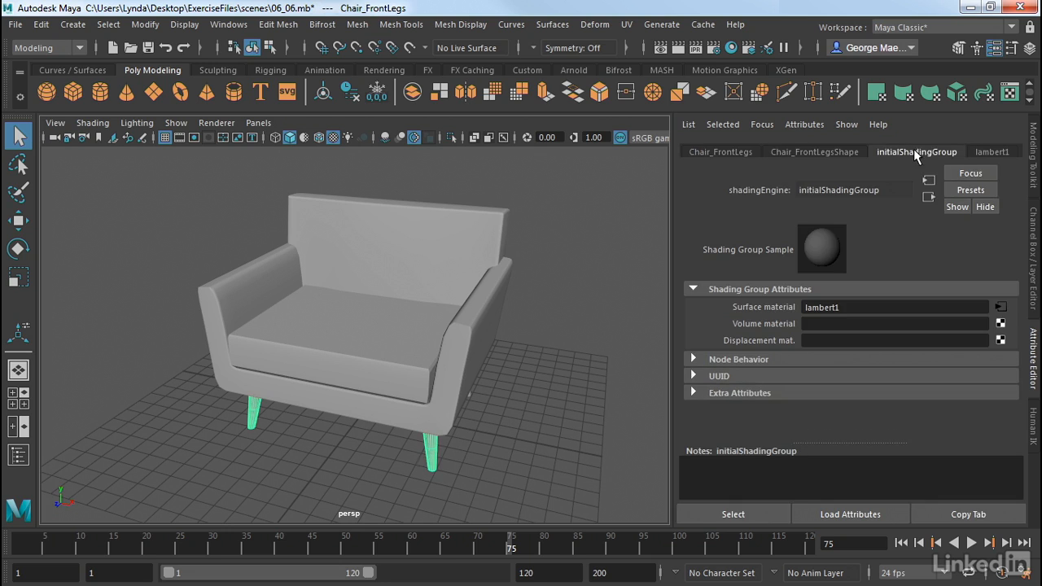
left_click(993, 153)
left_click(733, 154)
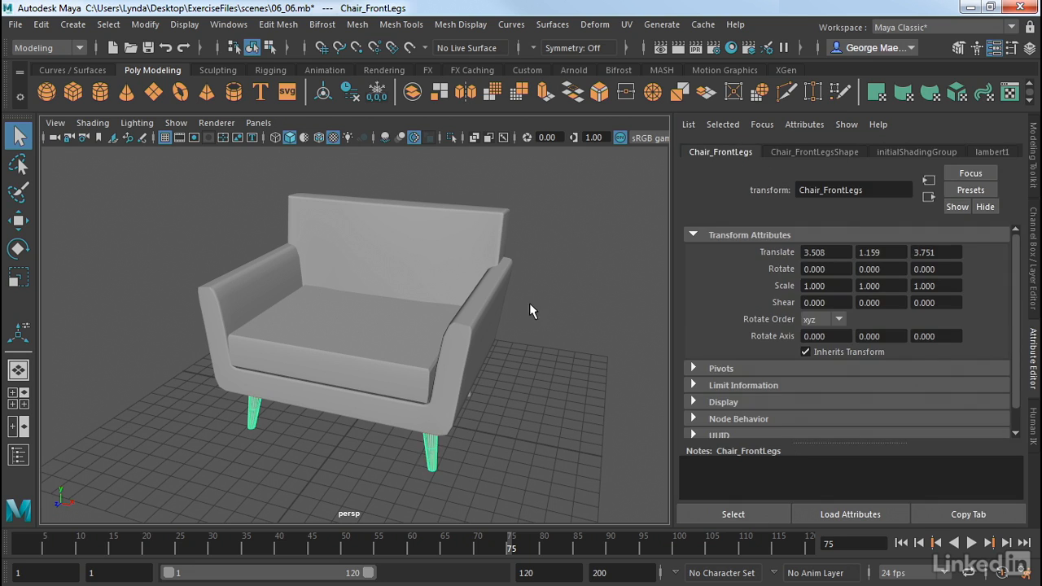
left_click_drag(529, 303, 534, 296, "alt")
left_click(575, 300)
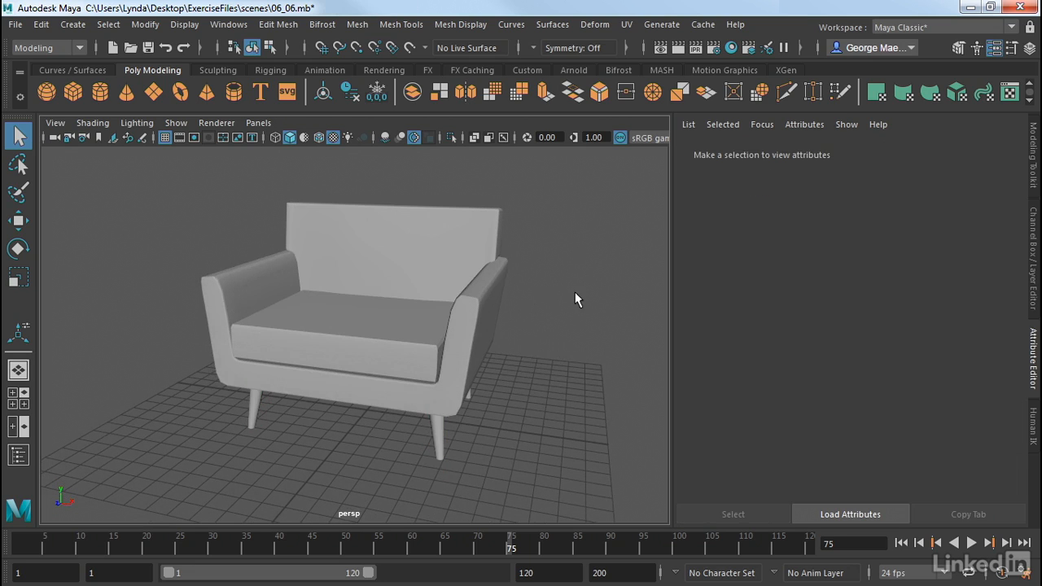